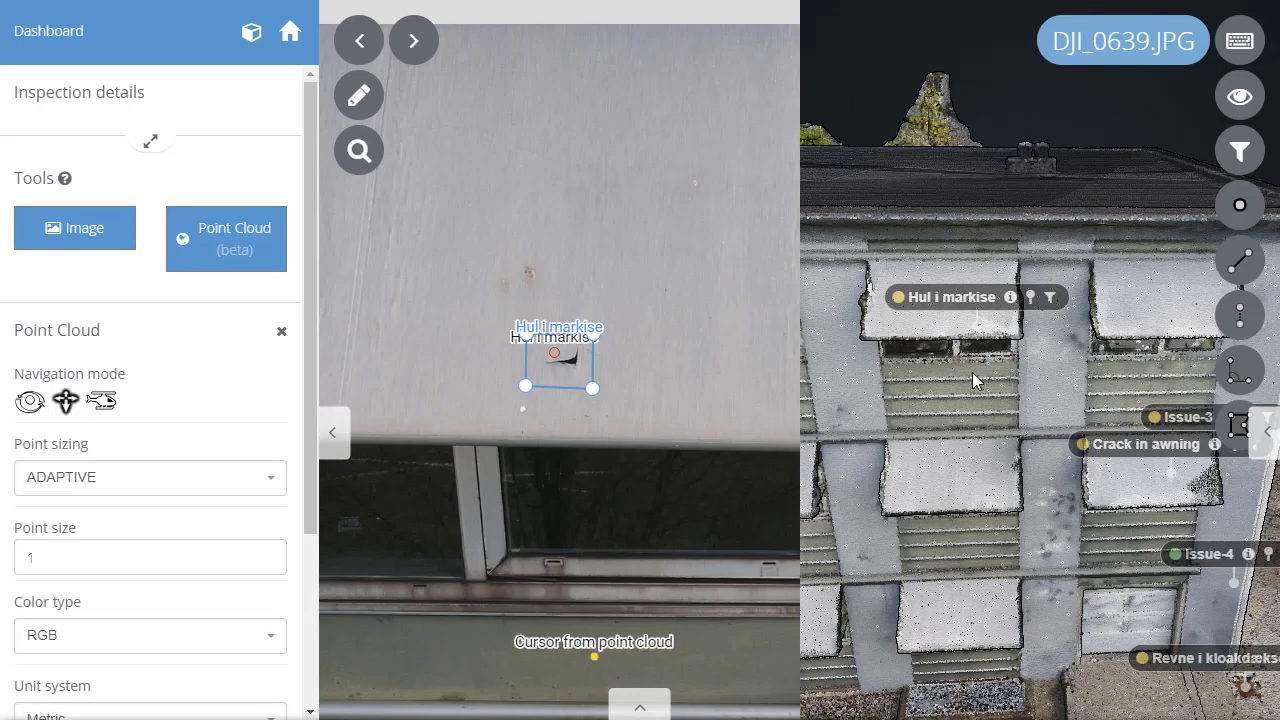
# Zoom out and orbit around to survey the whole building.
pyautogui.scroll(-5, 1002, 367)
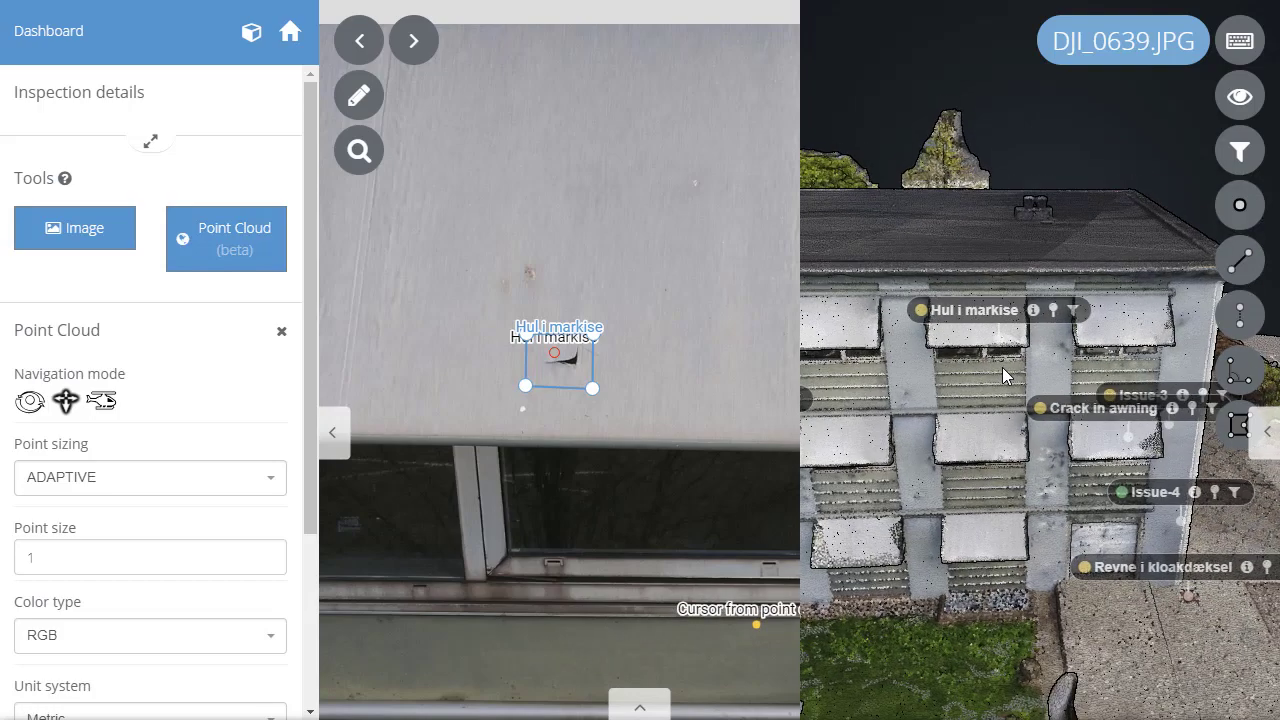
pyautogui.scroll(-3, 968, 412)
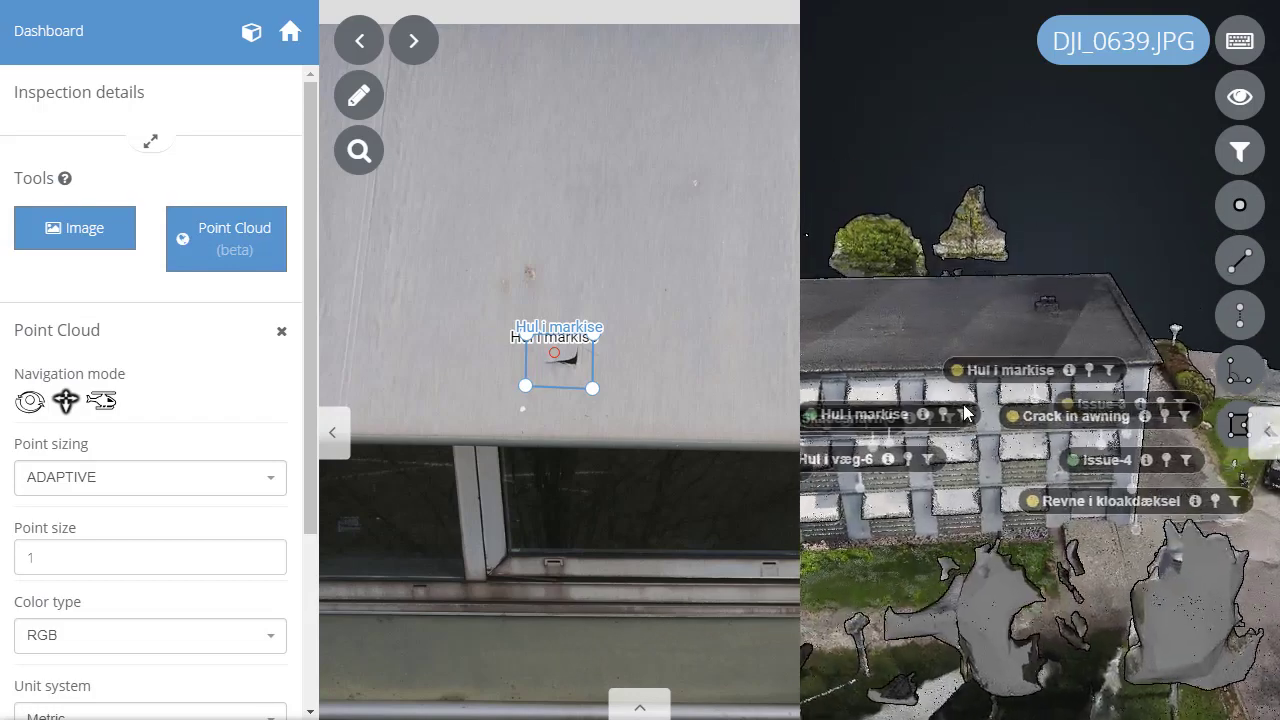
pyautogui.moveTo(965, 465)
pyautogui.mouseDown()
pyautogui.moveTo(921, 463)
pyautogui.moveTo(942, 446)
pyautogui.mouseUp()
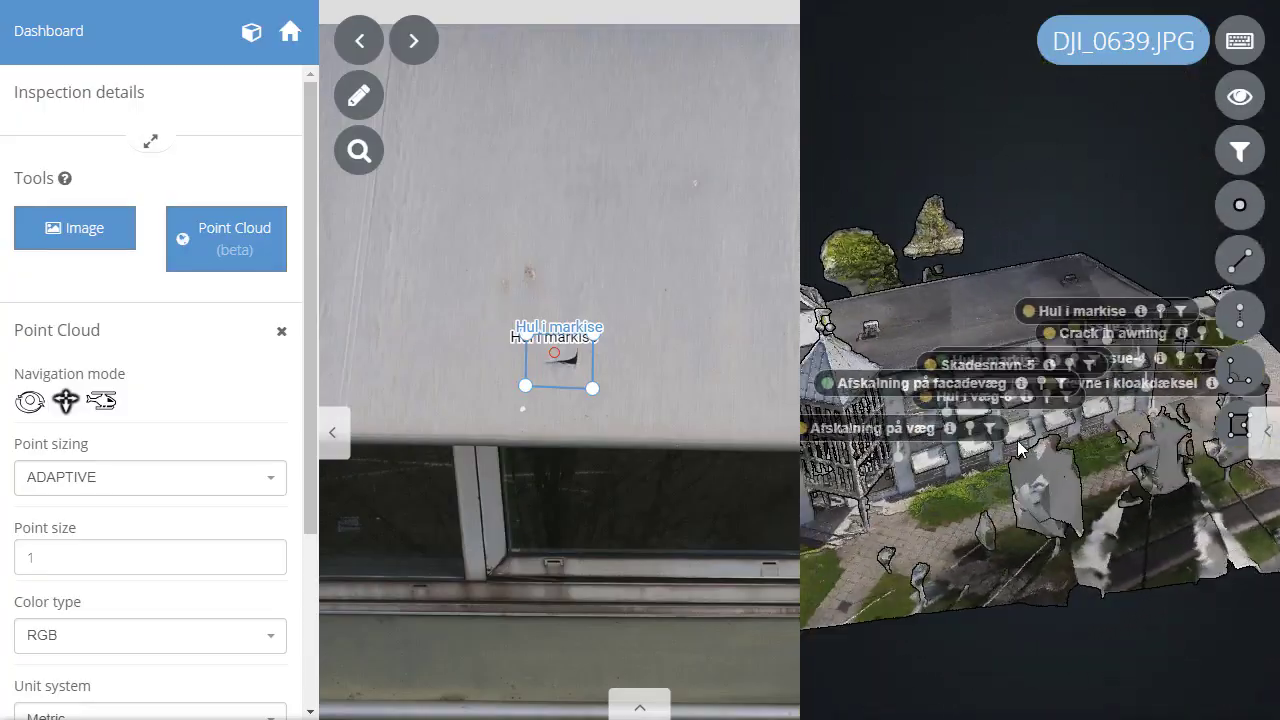
# Zoom in close on the facade louvers below the awning.
pyautogui.scroll(3, 942, 446)
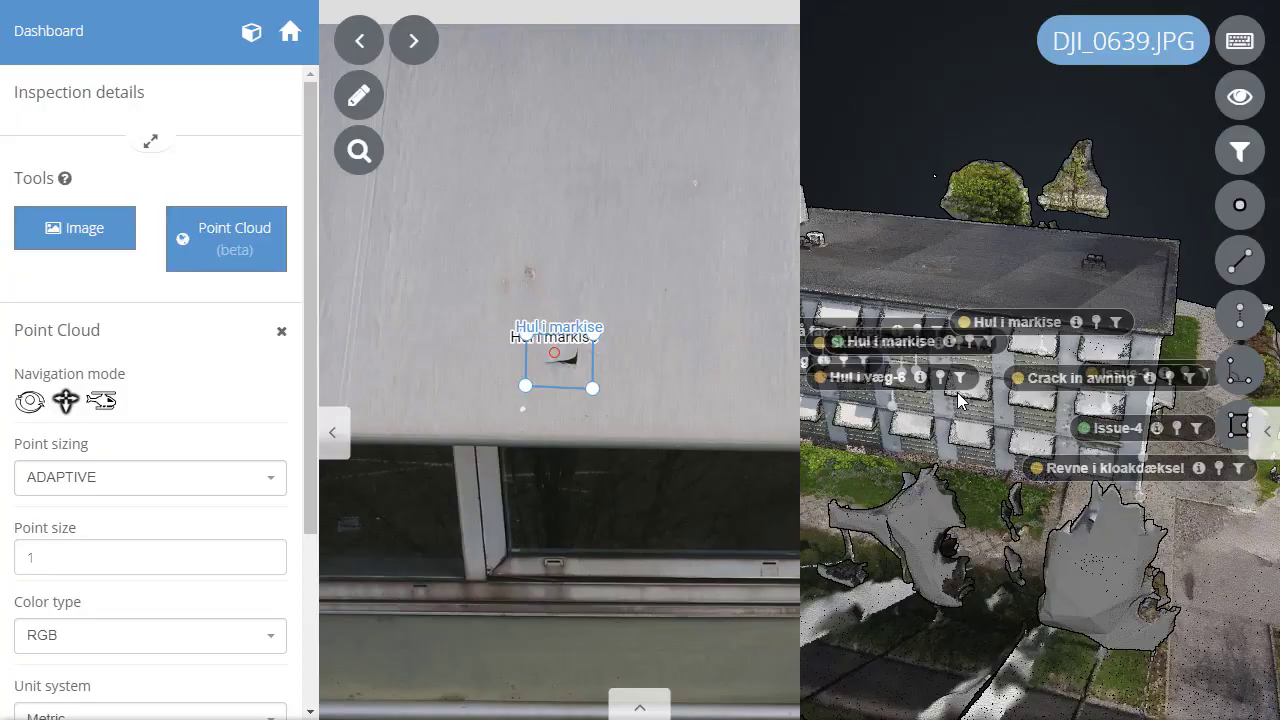
pyautogui.scroll(3, 957, 392)
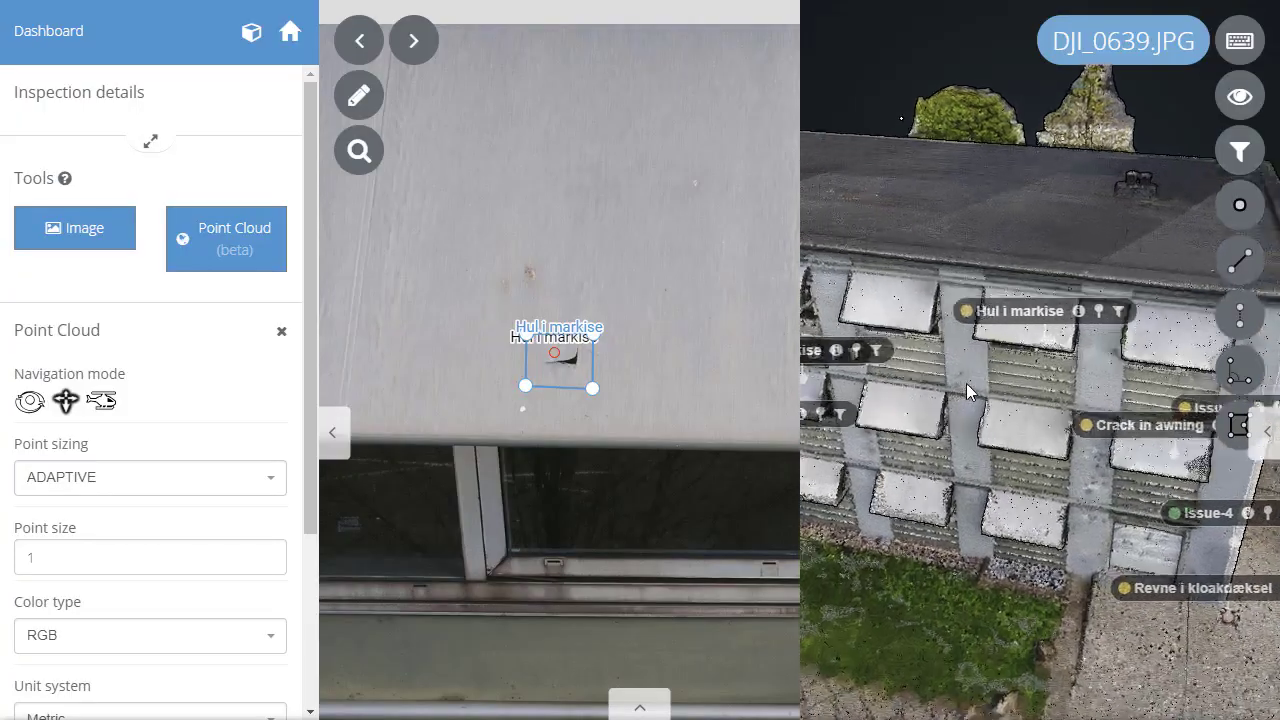
pyautogui.scroll(3, 967, 392)
pyautogui.scroll(3, 967, 392)
pyautogui.scroll(3, 967, 392)
pyautogui.scroll(-3, 990, 380)
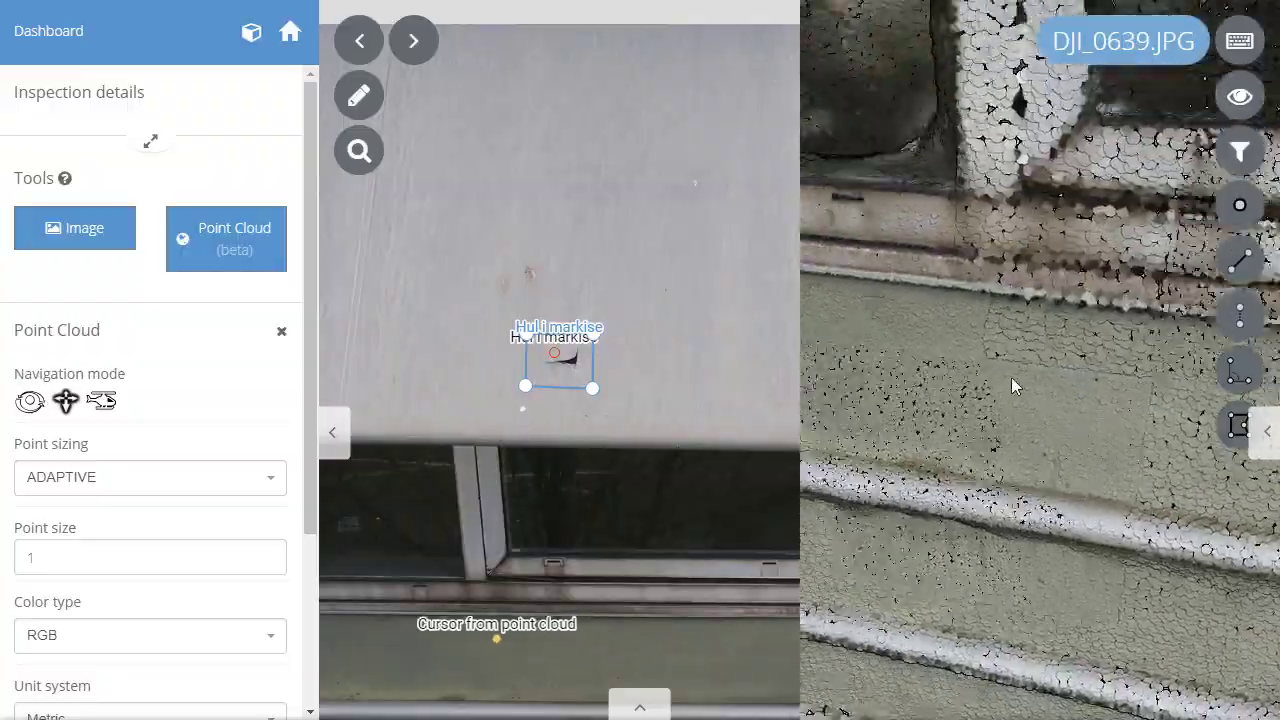
pyautogui.scroll(-3, 1028, 378)
pyautogui.scroll(-2, 1075, 350)
pyautogui.scroll(3, 1071, 364)
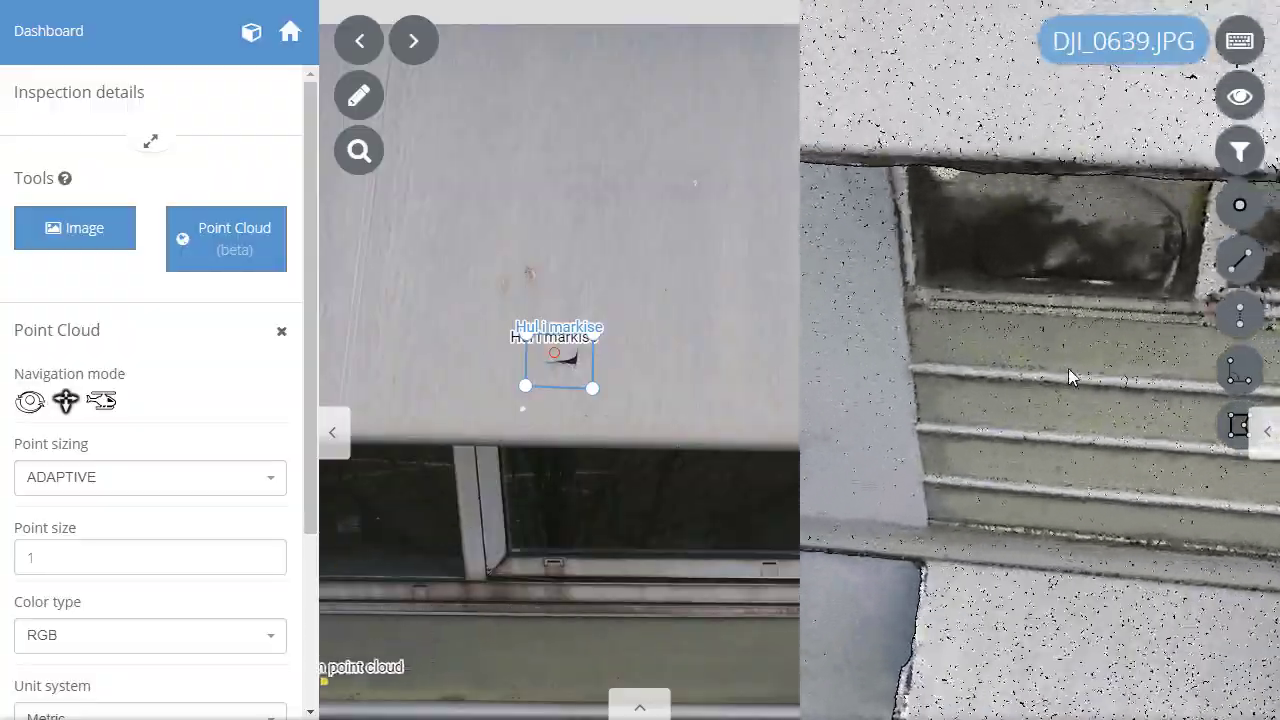
pyautogui.scroll(3, 1052, 367)
pyautogui.scroll(3, 1060, 350)
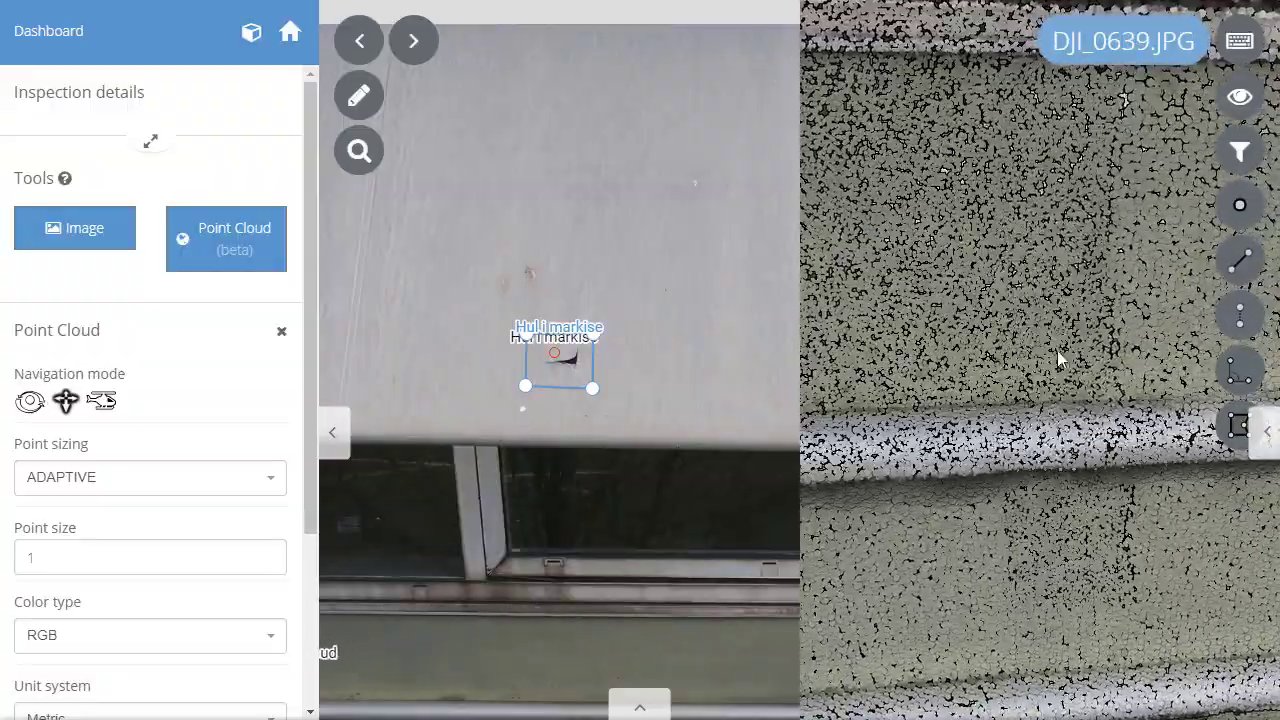
pyautogui.scroll(-2, 1049, 348)
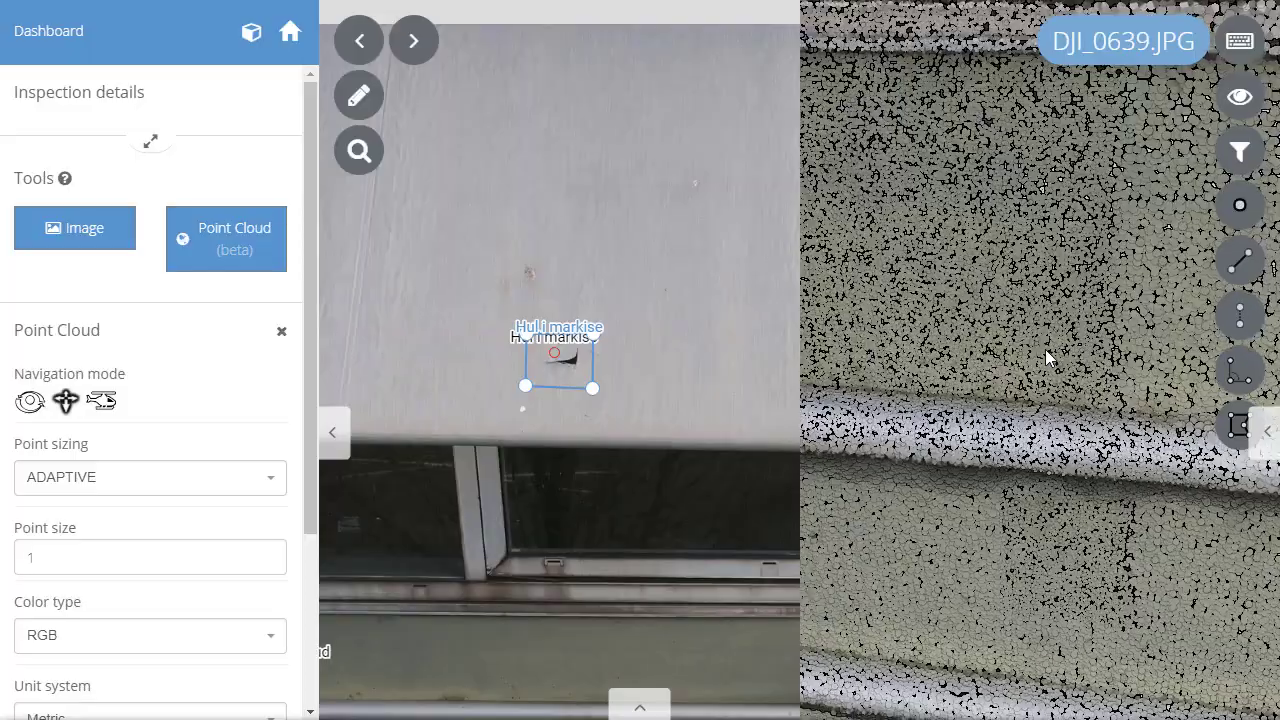
pyautogui.scroll(-3, 1056, 358)
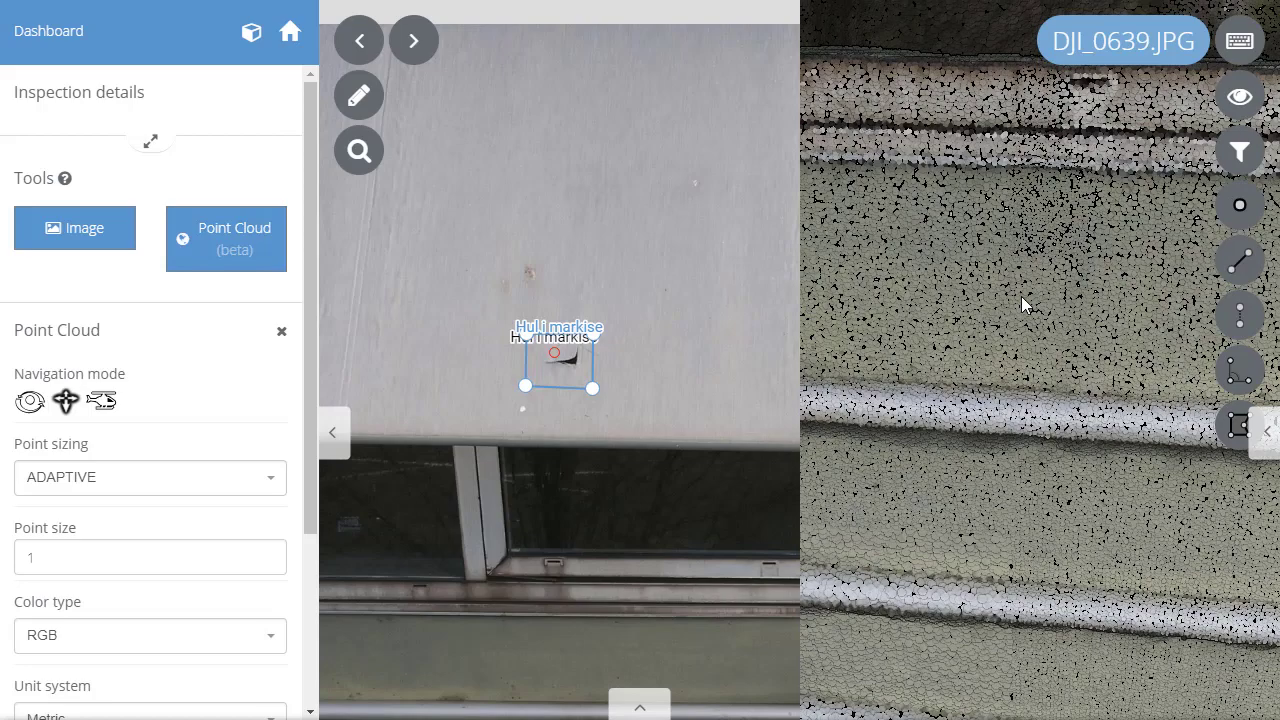
pyautogui.scroll(-2, 1021, 296)
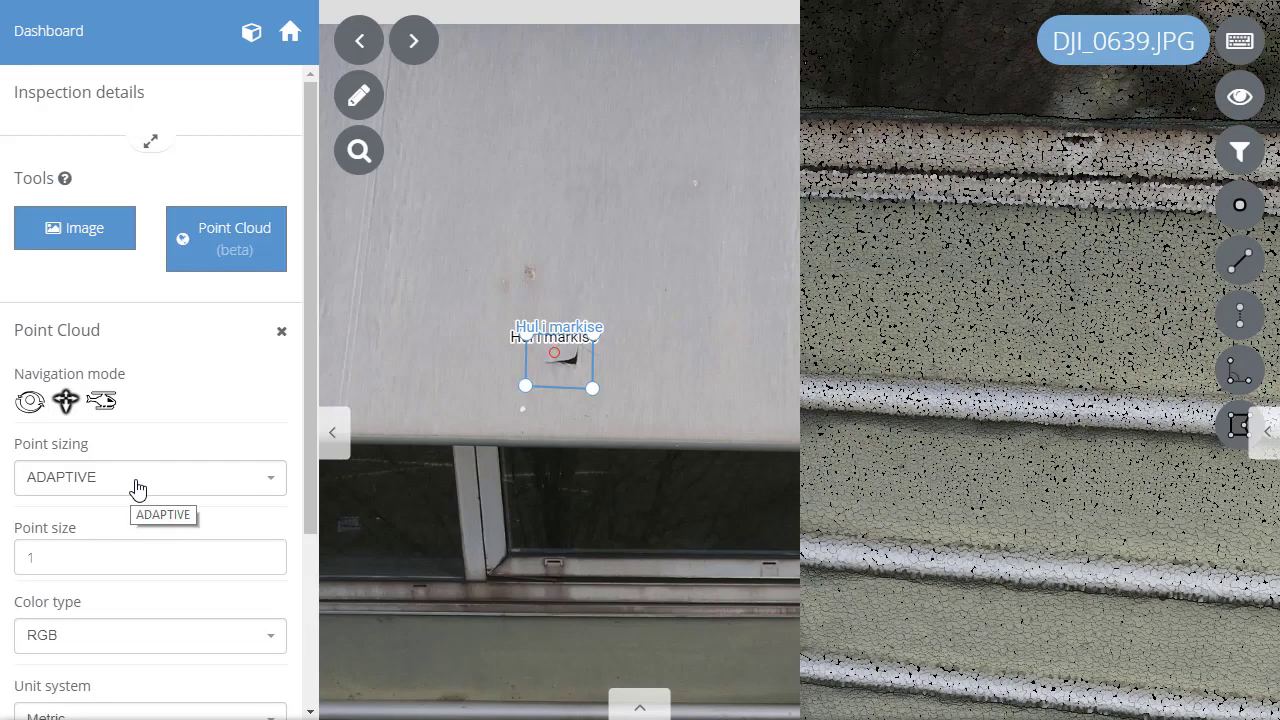
# Switch point sizing to fixed, then back to adaptive.
pyautogui.click(88, 490)
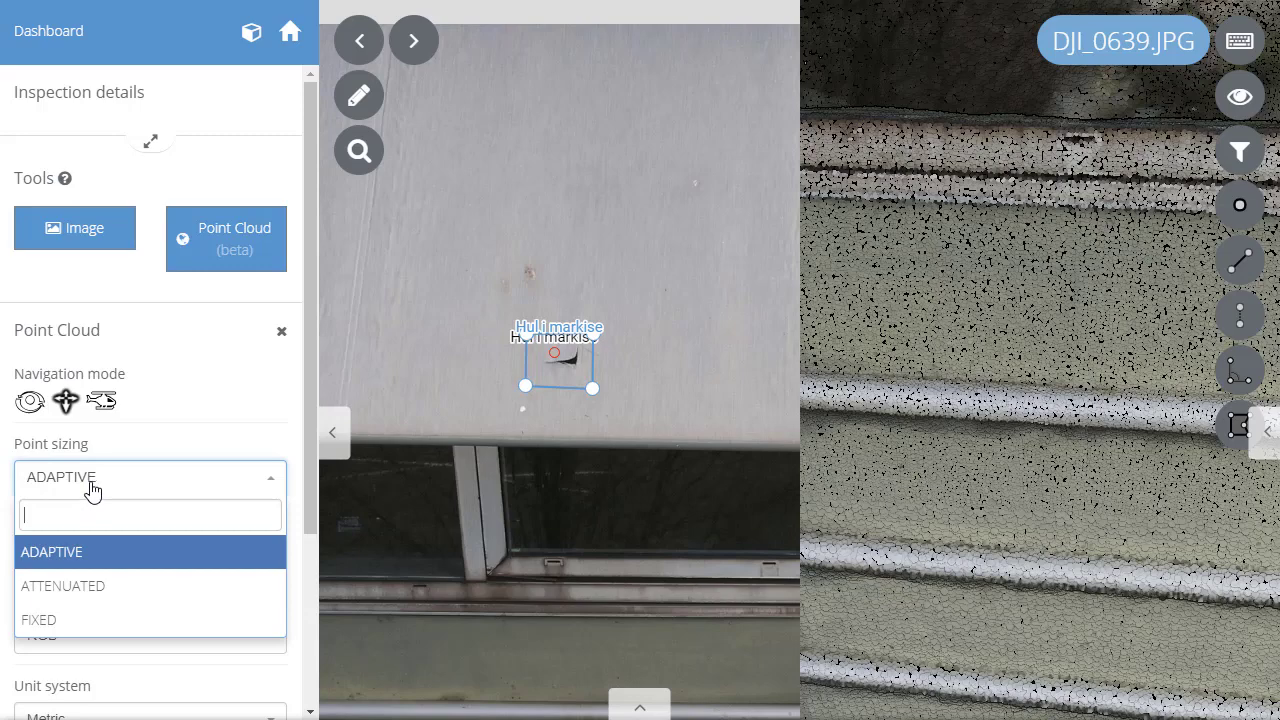
pyautogui.click(66, 620)
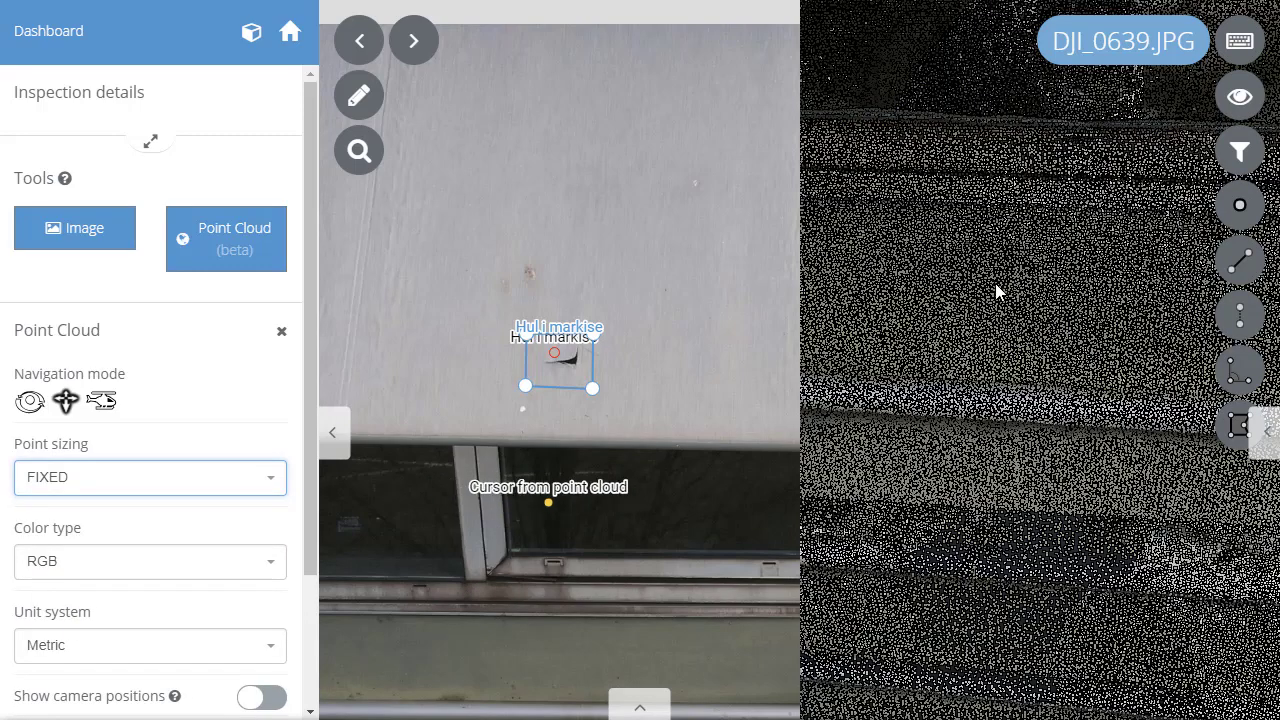
pyautogui.click(100, 490)
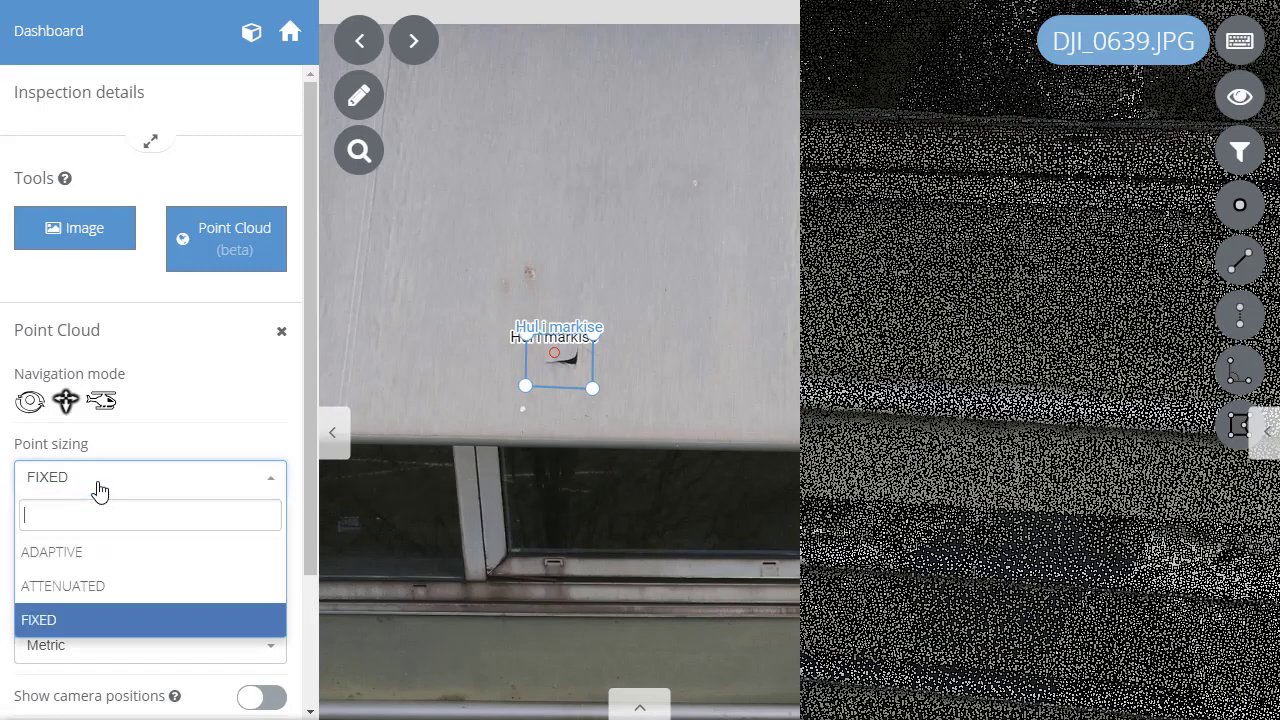
pyautogui.click(60, 552)
# Try a different point size value, then zoom back out to the full facade.
pyautogui.click(81, 555)
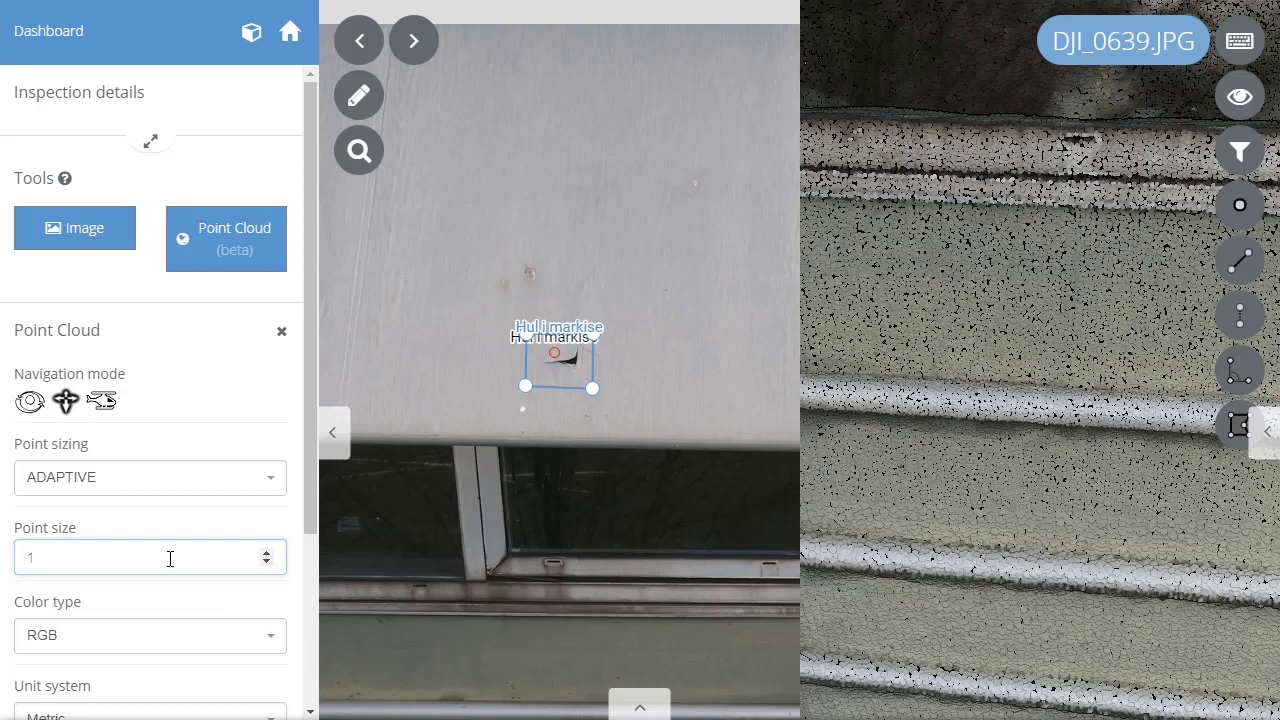
pyautogui.write('0,2')
pyautogui.scroll(10, 170, 559)
pyautogui.scroll(14, 170, 559)
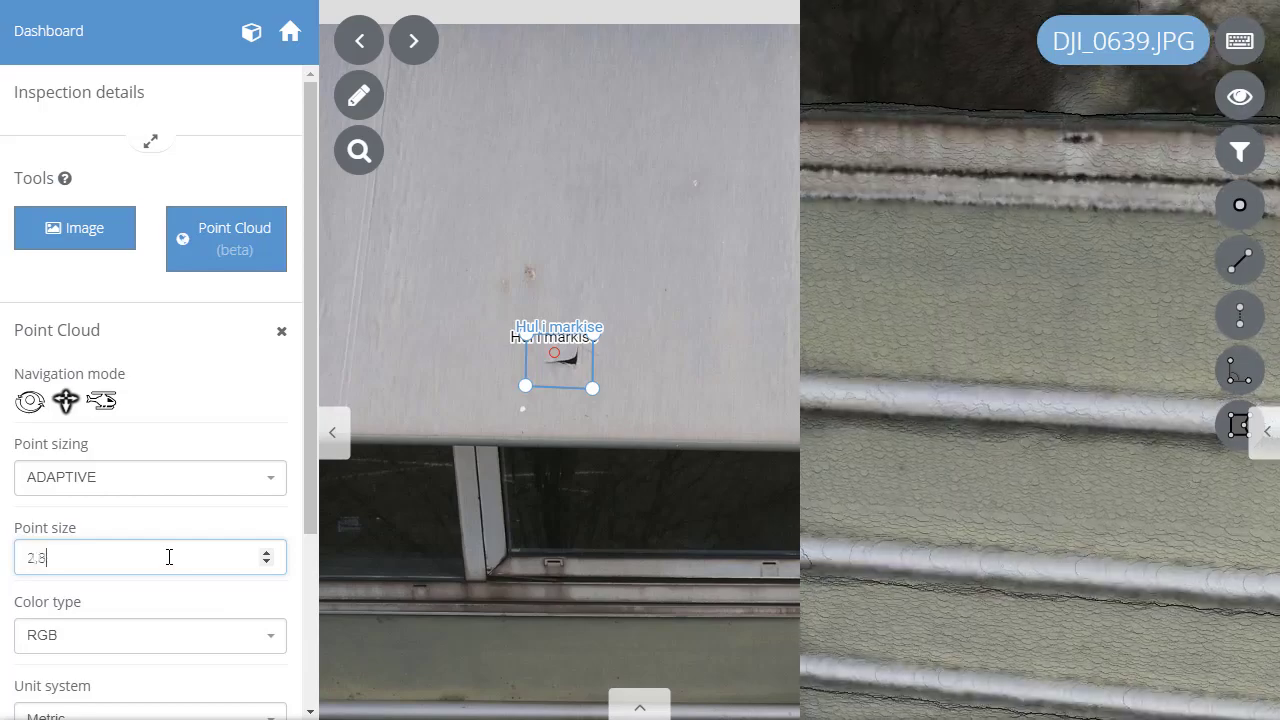
pyautogui.scroll(18, 170, 558)
pyautogui.scroll(1, 169, 555)
pyautogui.scroll(-20, 169, 555)
pyautogui.scroll(-12, 168, 554)
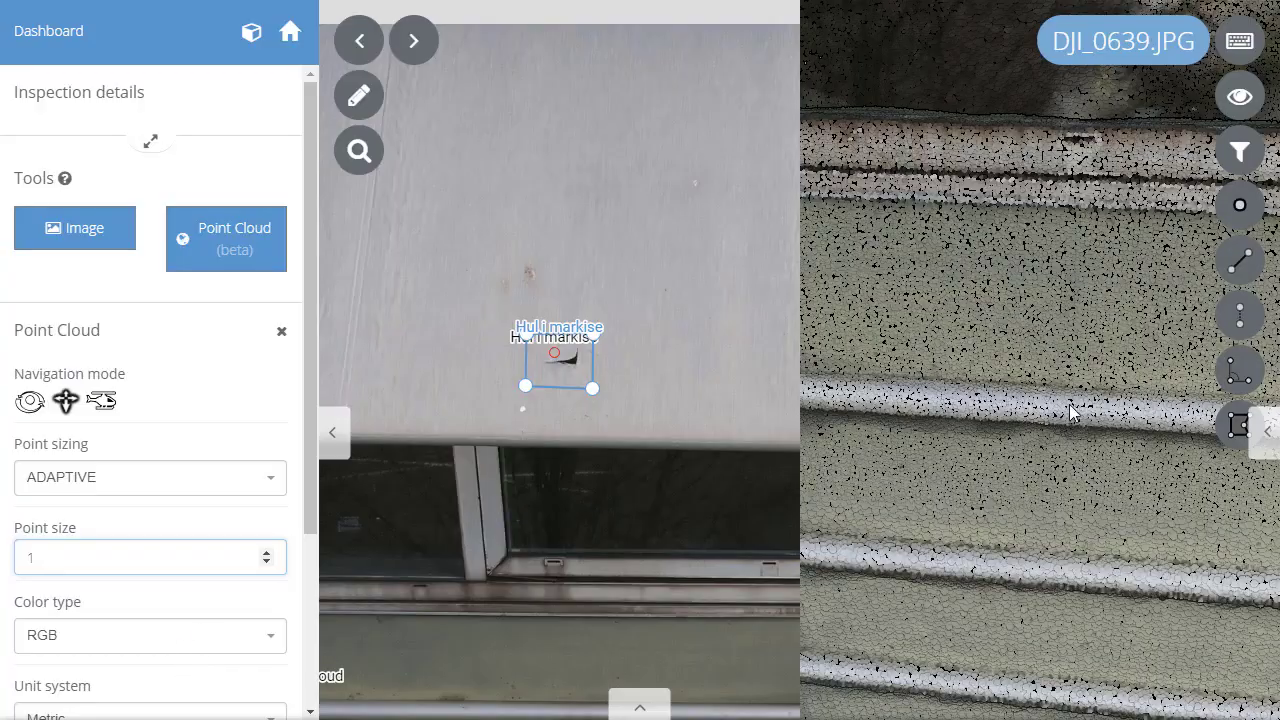
pyautogui.scroll(-5, 1070, 410)
pyautogui.scroll(-5, 1066, 403)
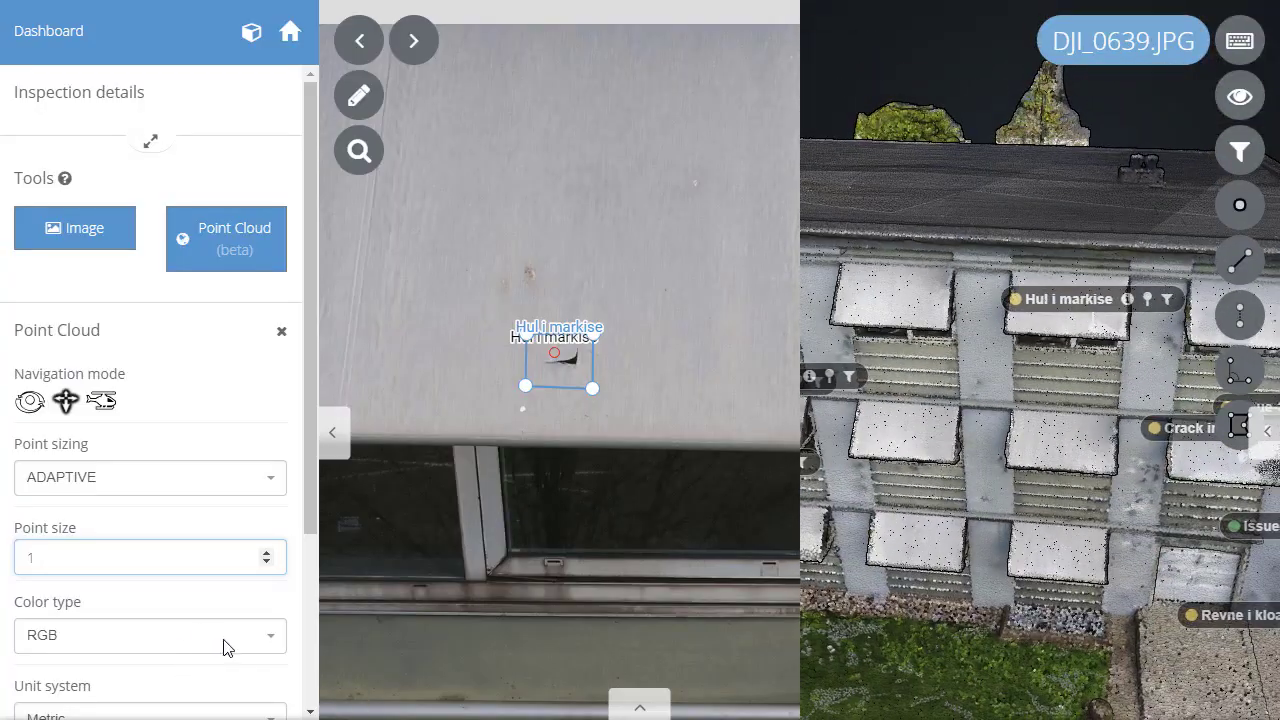
# Colour the point cloud by elevation and orbit to a new angle.
pyautogui.click(224, 647)
pyautogui.click(100, 534)
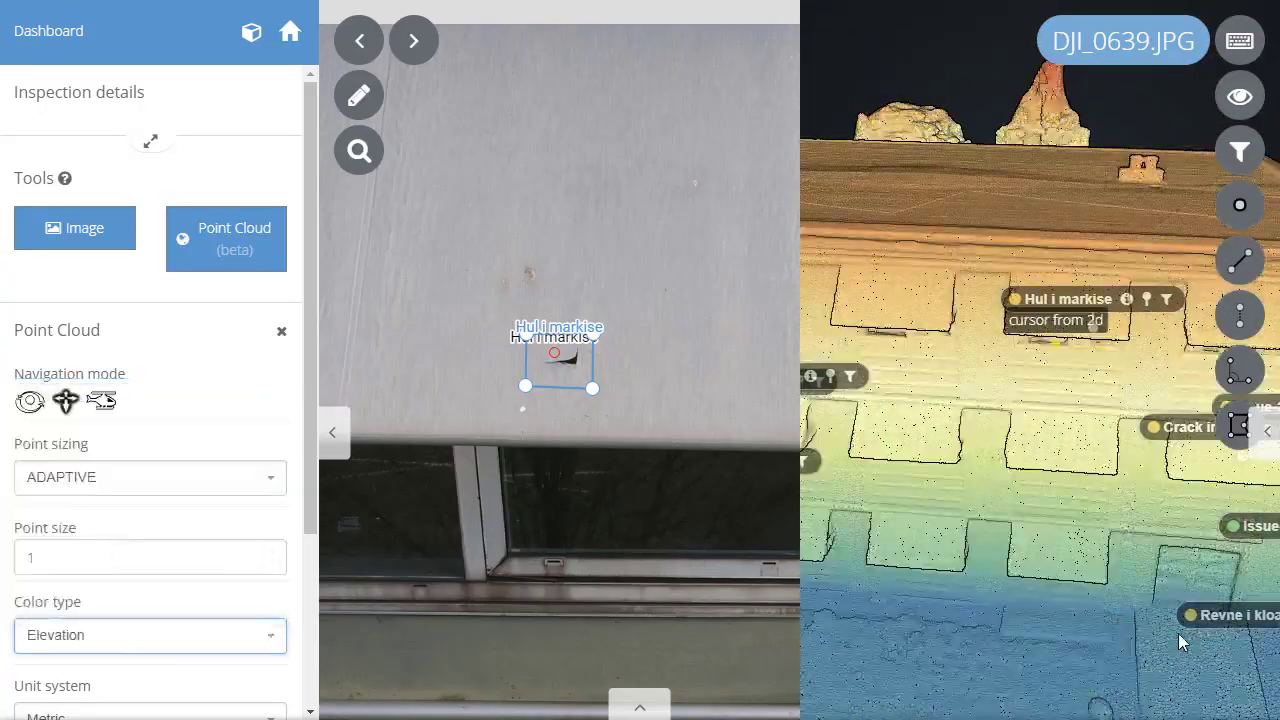
pyautogui.scroll(-5, 1116, 572)
pyautogui.scroll(-5, 1087, 584)
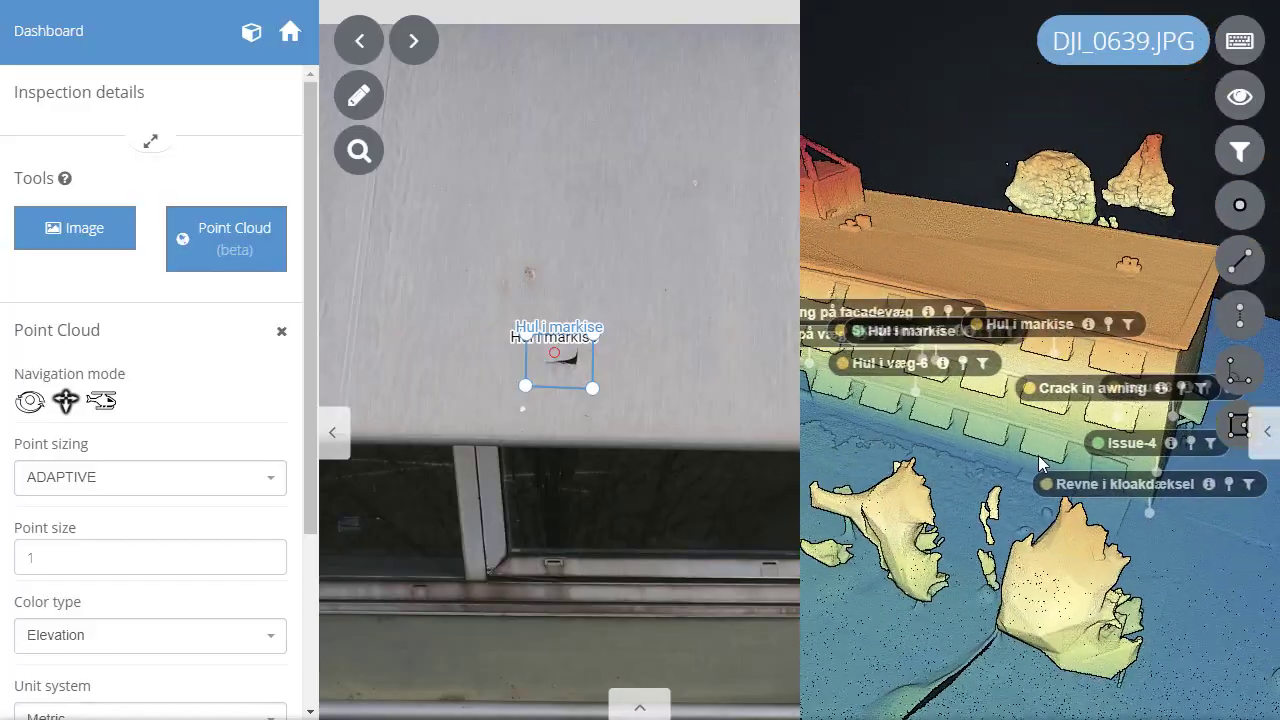
pyautogui.moveTo(1038, 455); pyautogui.dragTo(954, 464)
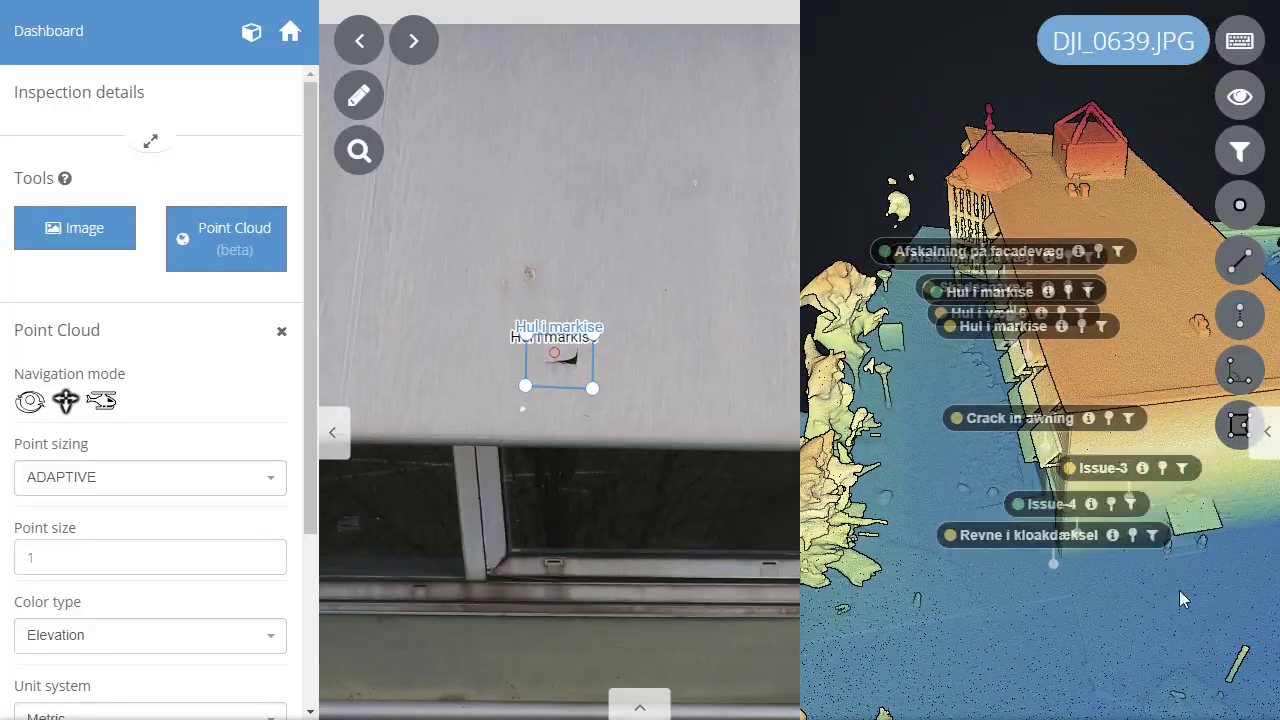
pyautogui.moveTo(1179, 590)
pyautogui.mouseDown()
pyautogui.moveTo(1114, 532)
pyautogui.moveTo(1055, 555)
pyautogui.mouseUp()
# Return the point cloud to RGB colours and view the building from lower.
pyautogui.click(110, 655)
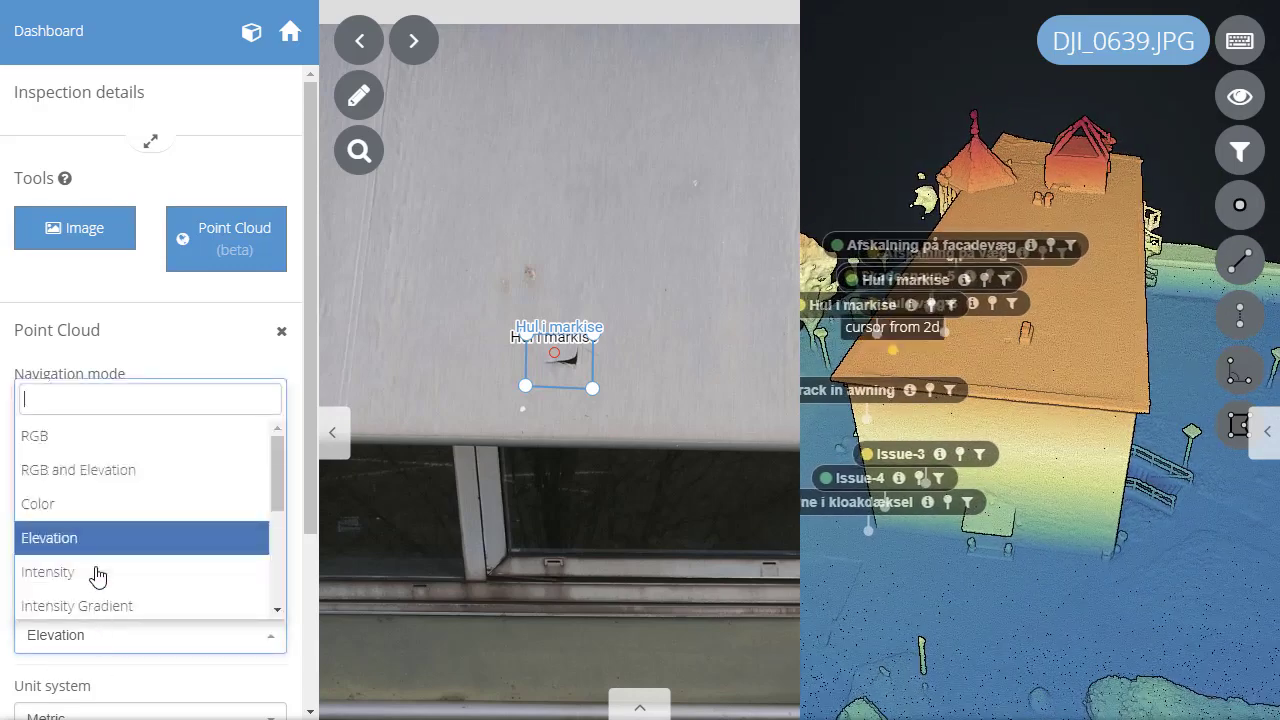
pyautogui.click(96, 445)
pyautogui.moveTo(857, 643)
pyautogui.mouseDown()
pyautogui.moveTo(943, 597)
pyautogui.moveTo(1048, 594)
pyautogui.moveTo(1015, 566)
pyautogui.mouseUp()
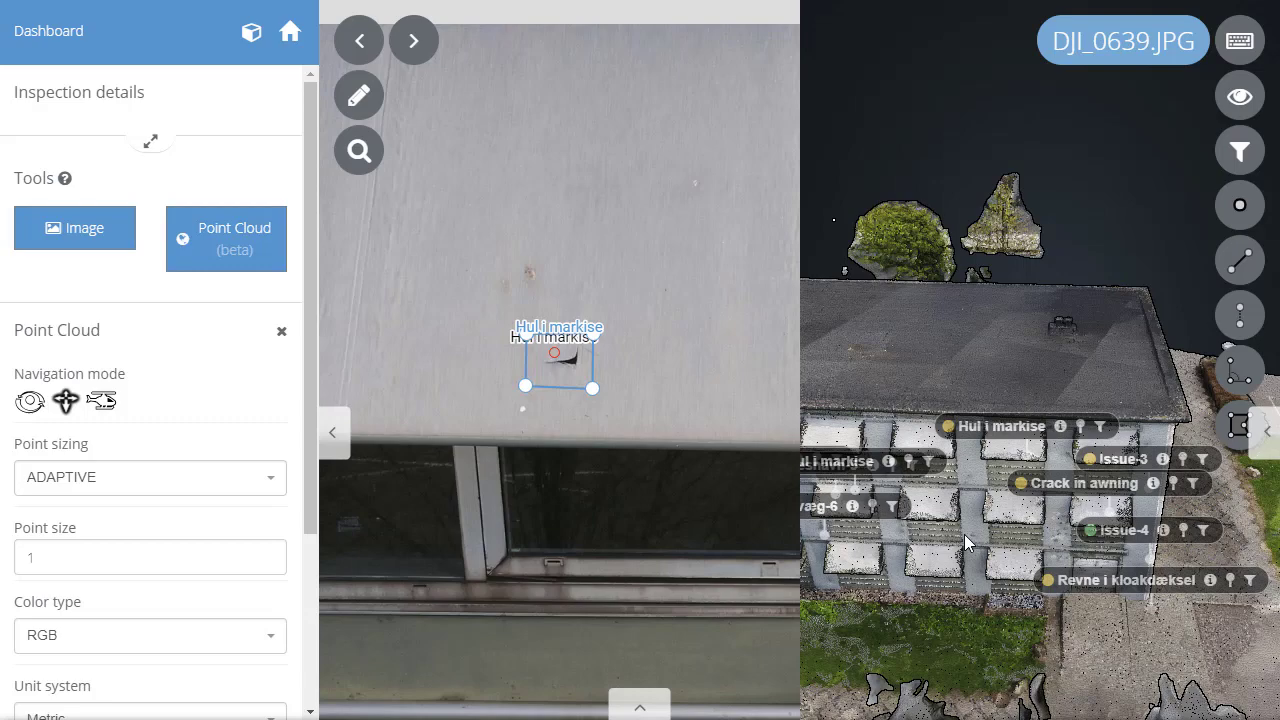
# Fly the 3D view to the Hul i markise issue.
pyautogui.click(1005, 437)
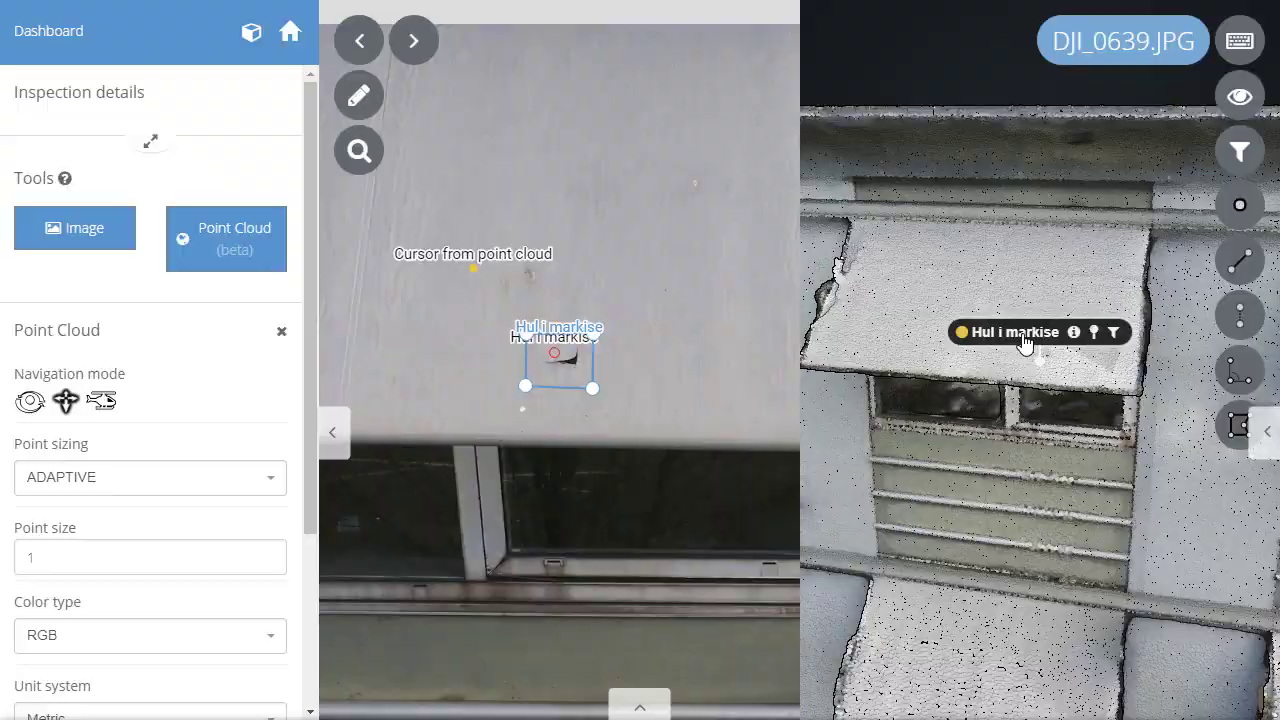
pyautogui.scroll(-3, 1047, 370)
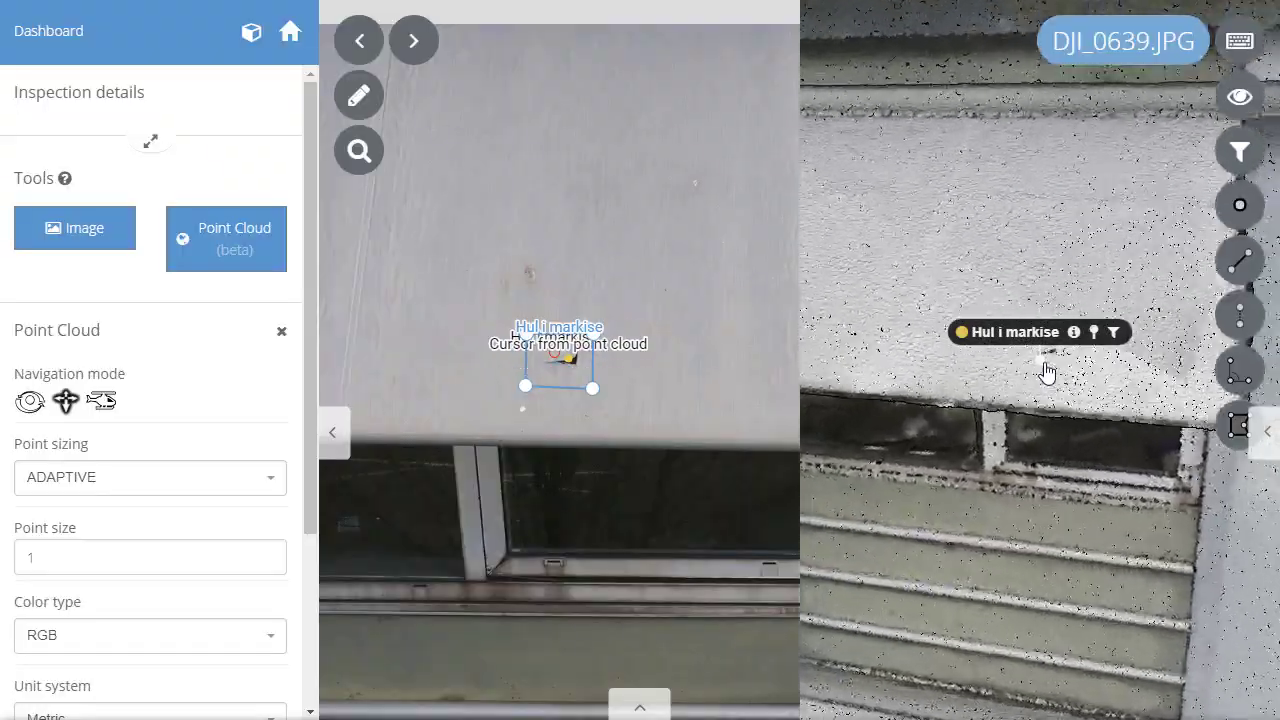
pyautogui.scroll(3, 1047, 372)
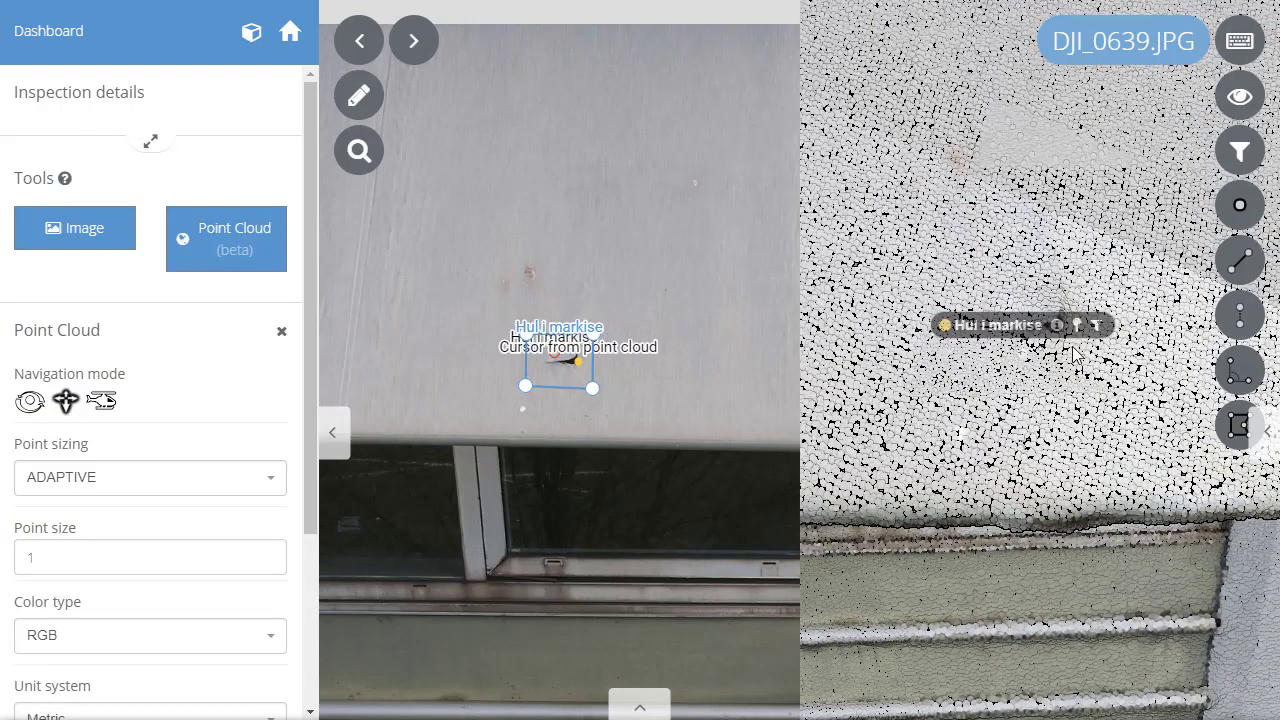
# Reposition the Hul i markise marker onto the awning hole and tilt to check it.
pyautogui.click(1078, 330)
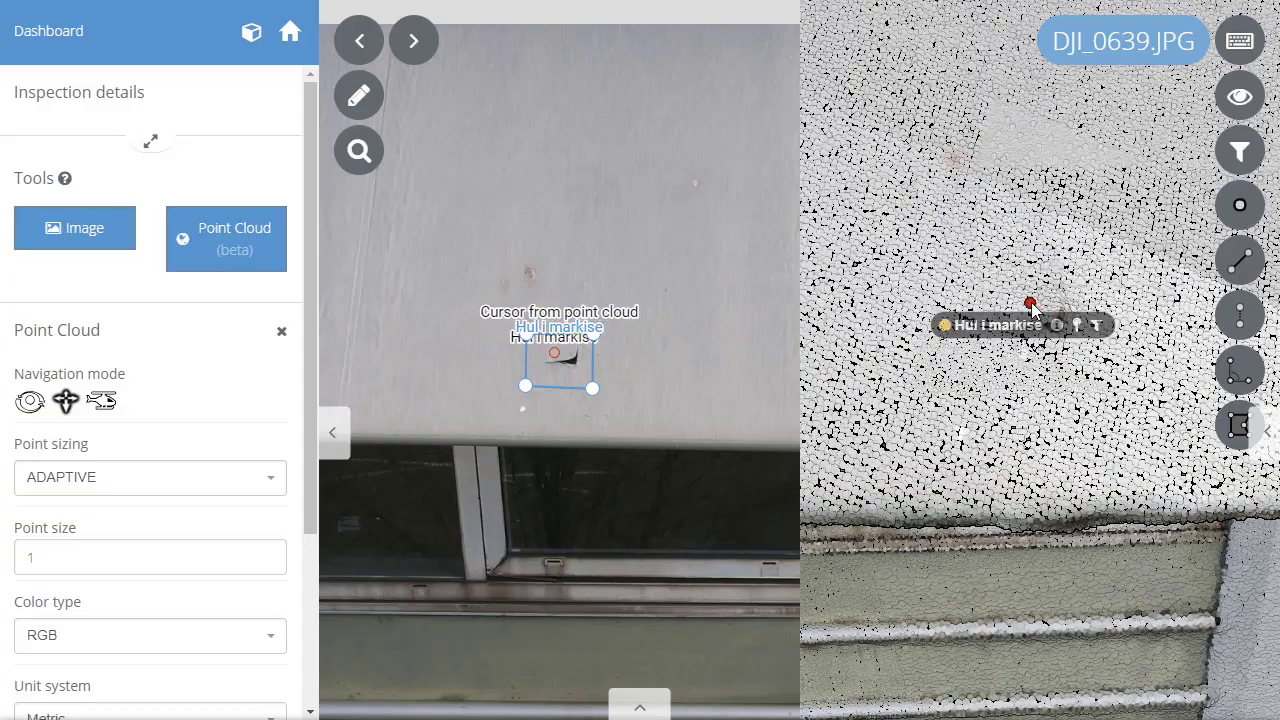
pyautogui.click(1030, 310)
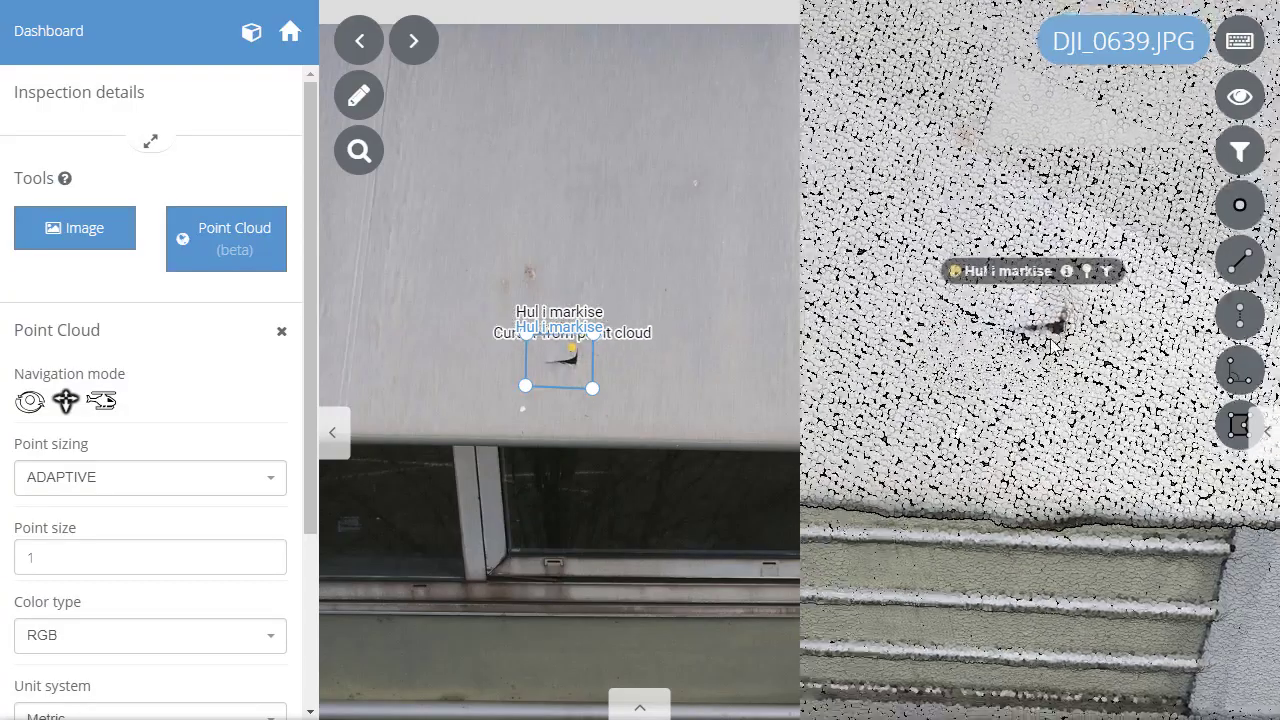
pyautogui.moveTo(1030, 316); pyautogui.dragTo(1062, 328)
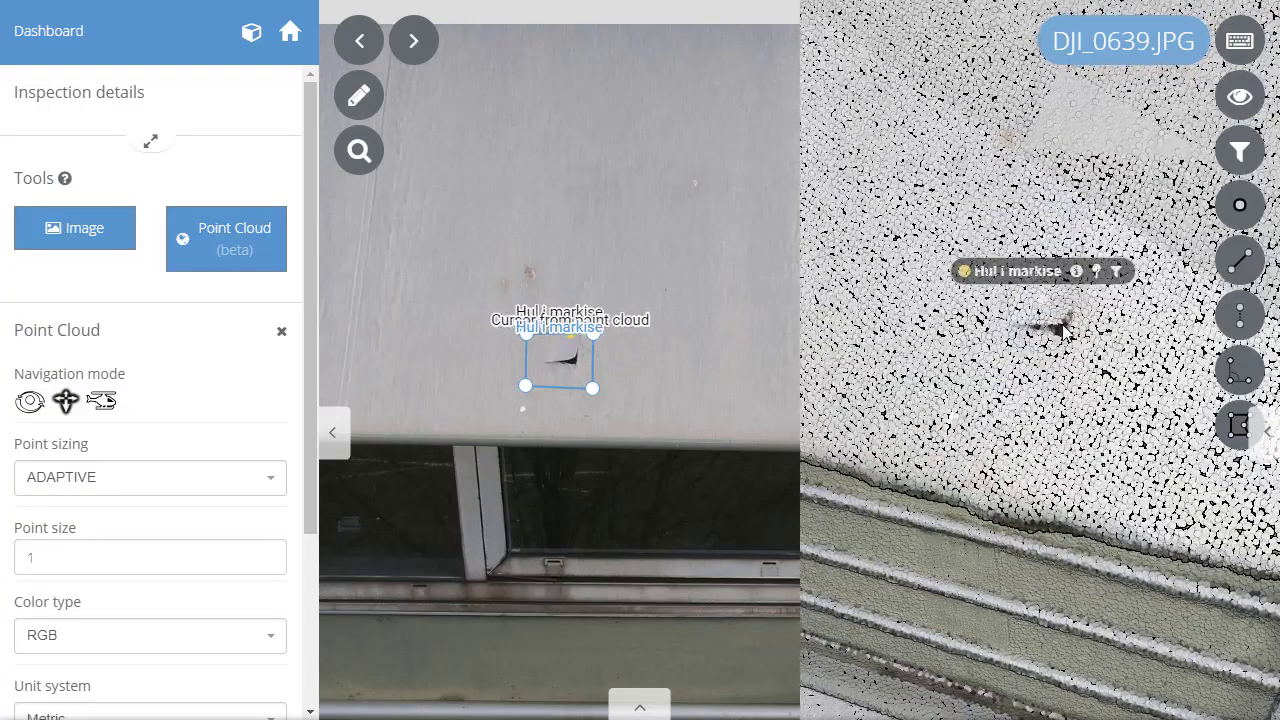
# Open the Hul i markise details and its annotation on drone photo DJI_0712.
pyautogui.click(1076, 271)
pyautogui.scroll(-1, 897, 337)
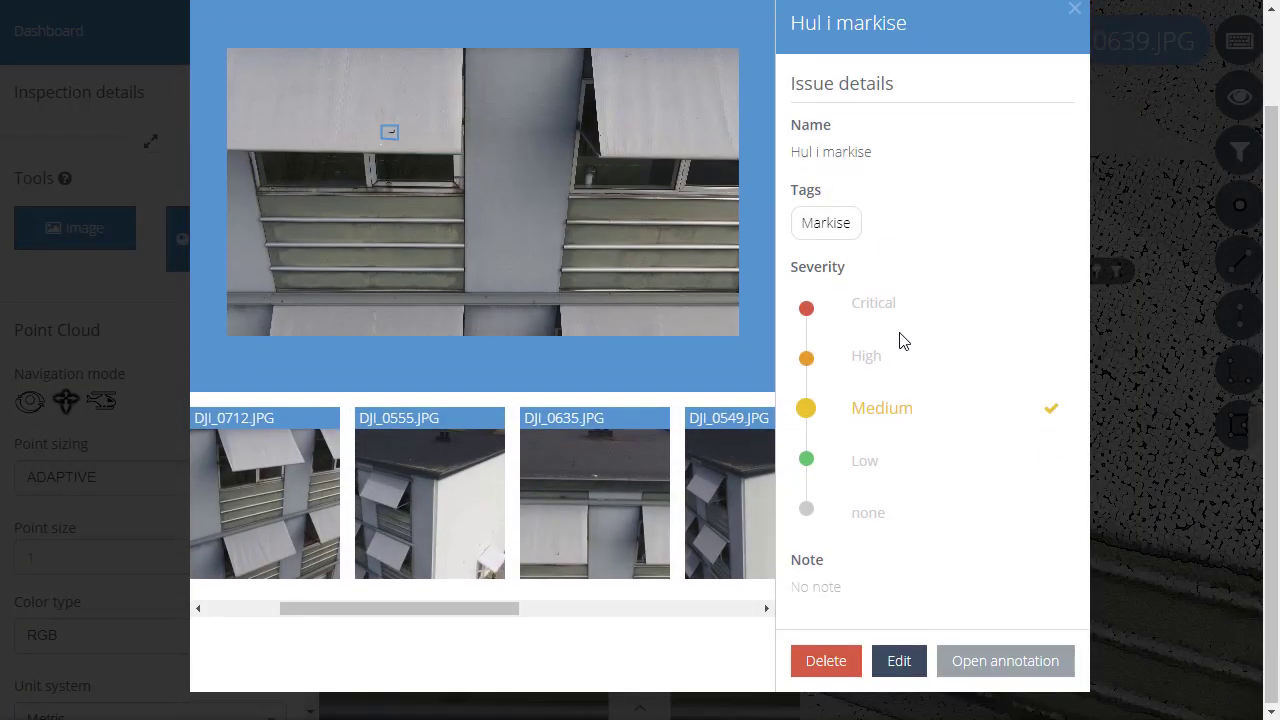
pyautogui.moveTo(366, 611)
pyautogui.mouseDown()
pyautogui.moveTo(283, 614)
pyautogui.moveTo(631, 614)
pyautogui.moveTo(286, 617)
pyautogui.mouseUp()
pyautogui.click(456, 494)
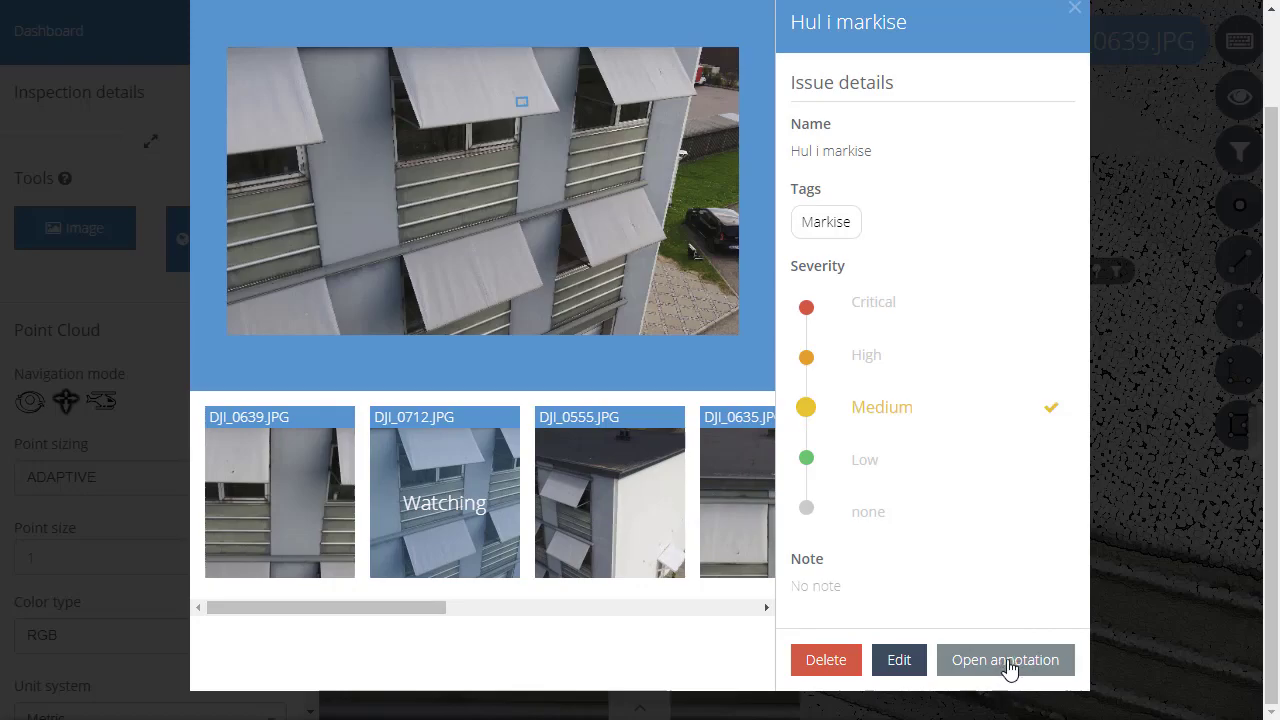
pyautogui.click(1006, 663)
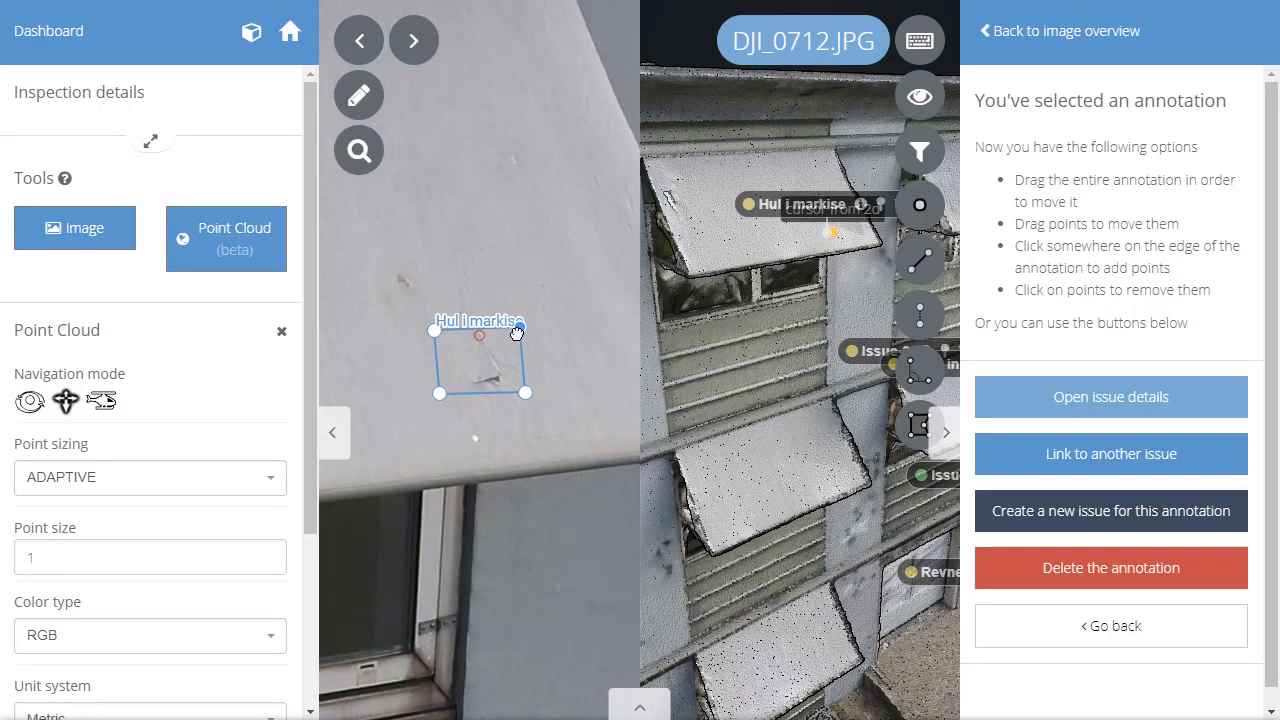
# Collapse the left settings panel and the right annotation panel.
pyautogui.click(333, 437)
pyautogui.click(945, 437)
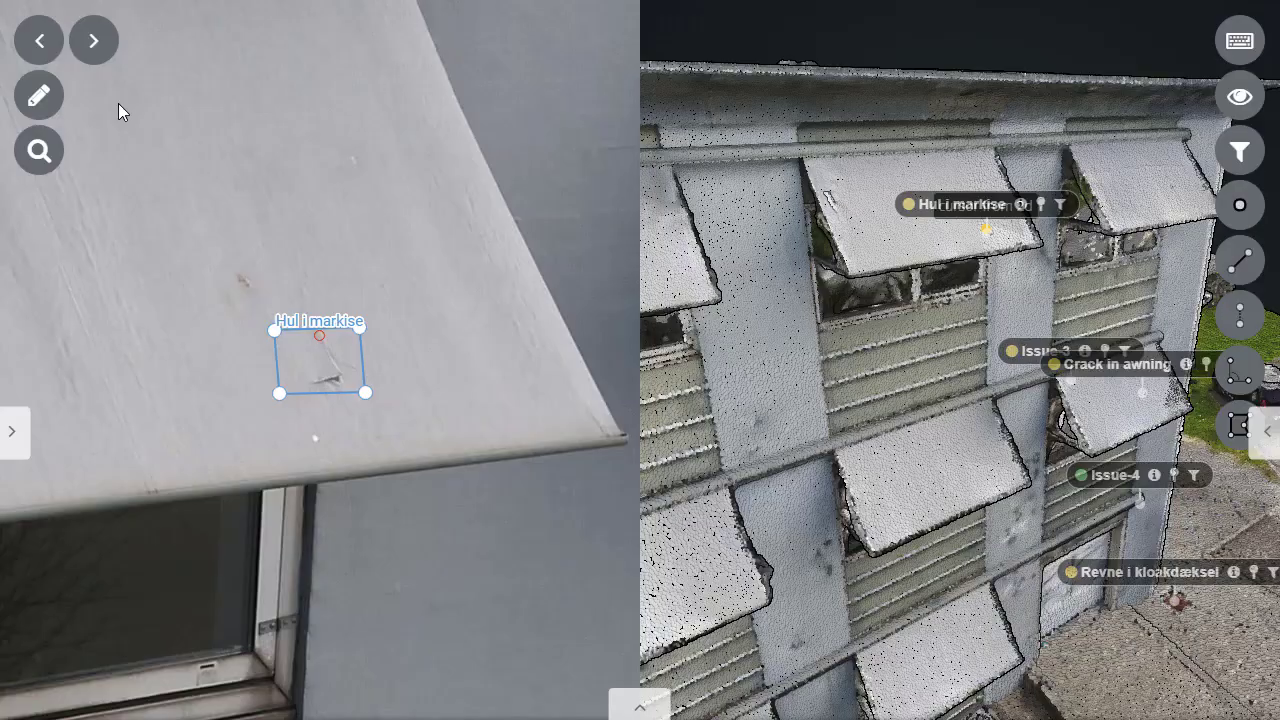
# Flip back and forth through neighbouring drone photos, ending on the wide facade shot.
pyautogui.click(96, 41)
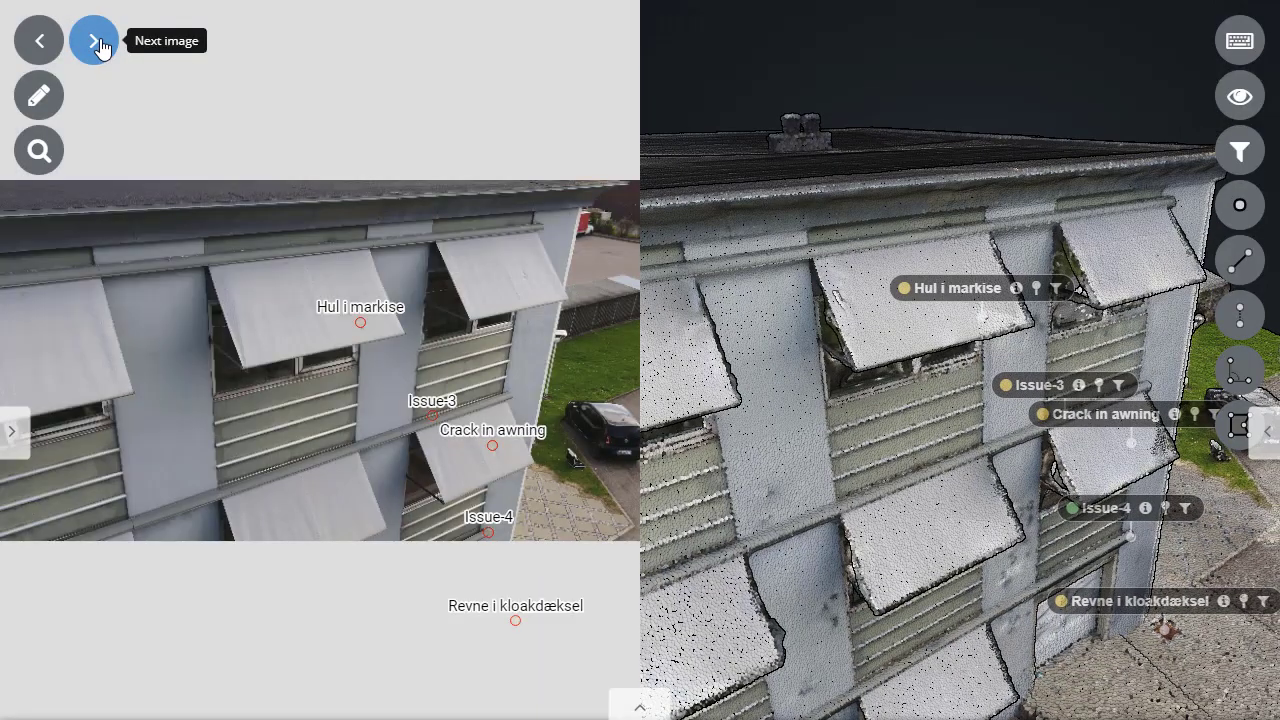
pyautogui.click(103, 48)
pyautogui.click(40, 48)
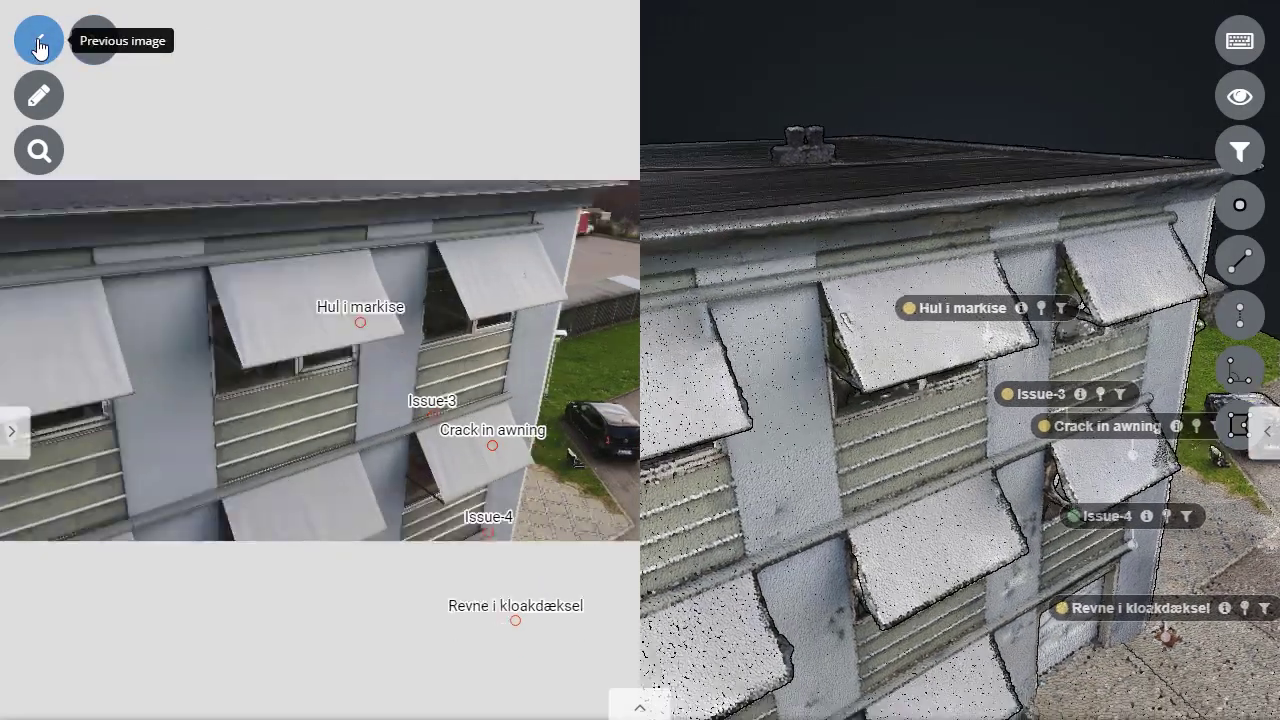
pyautogui.click(40, 48)
pyautogui.click(94, 44)
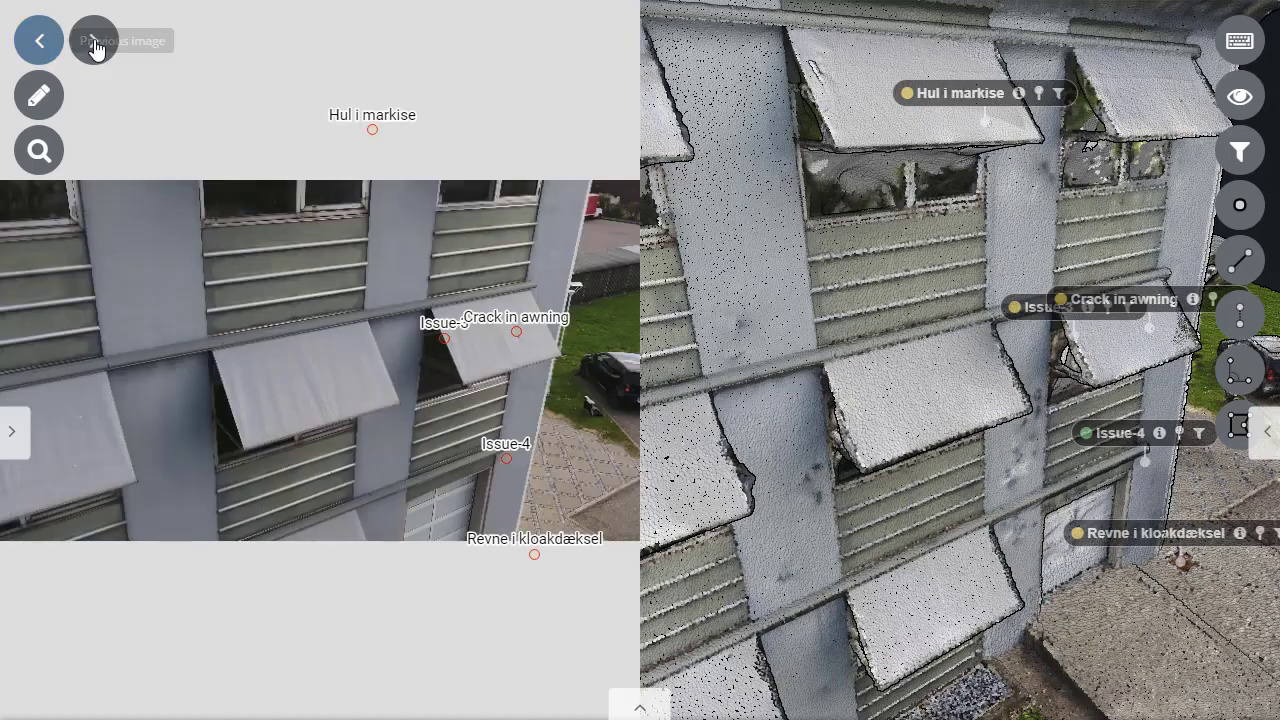
pyautogui.click(96, 48)
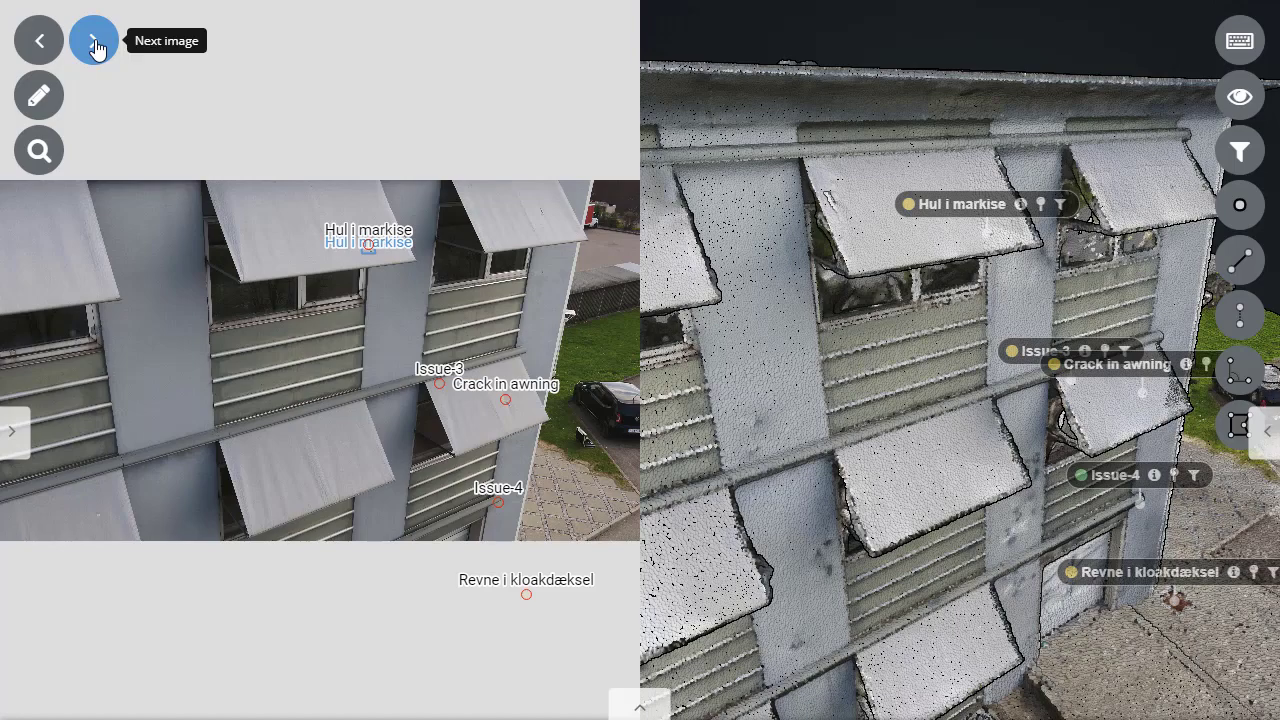
pyautogui.click(96, 48)
pyautogui.click(40, 46)
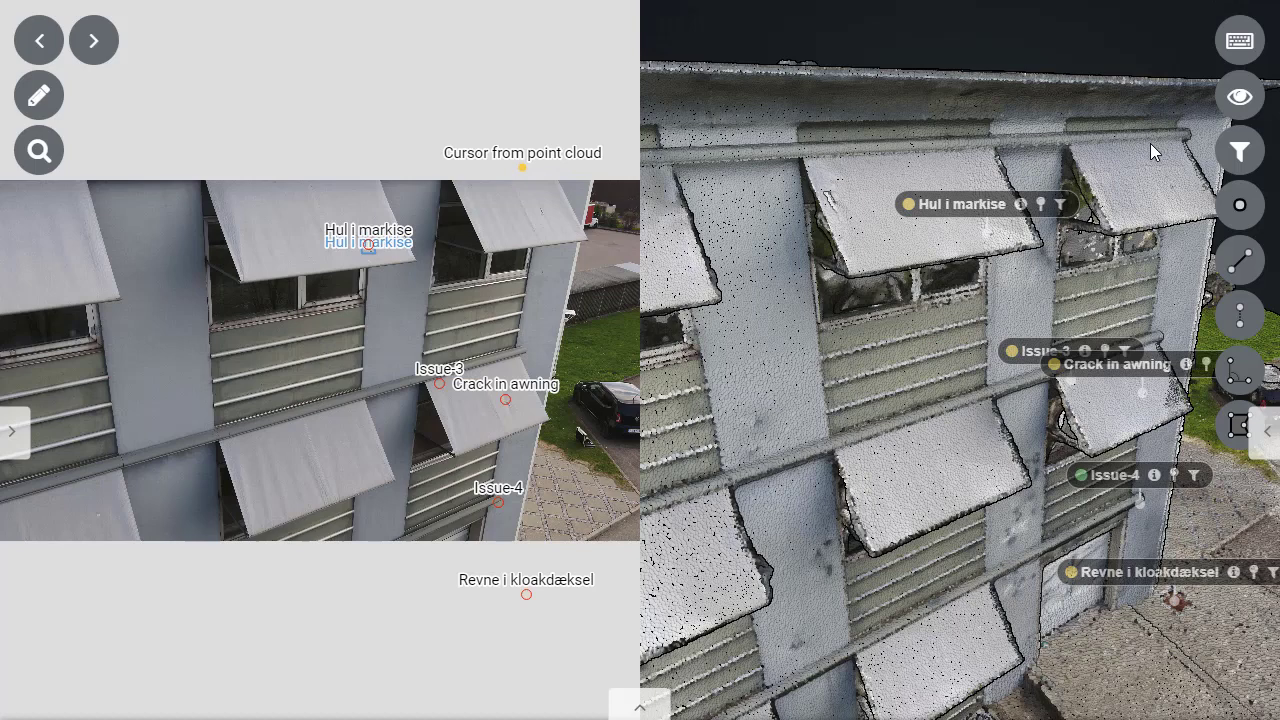
# Filter images to those showing Hul i markise, open DJI_0640 and step forward through the list.
pyautogui.click(1060, 207)
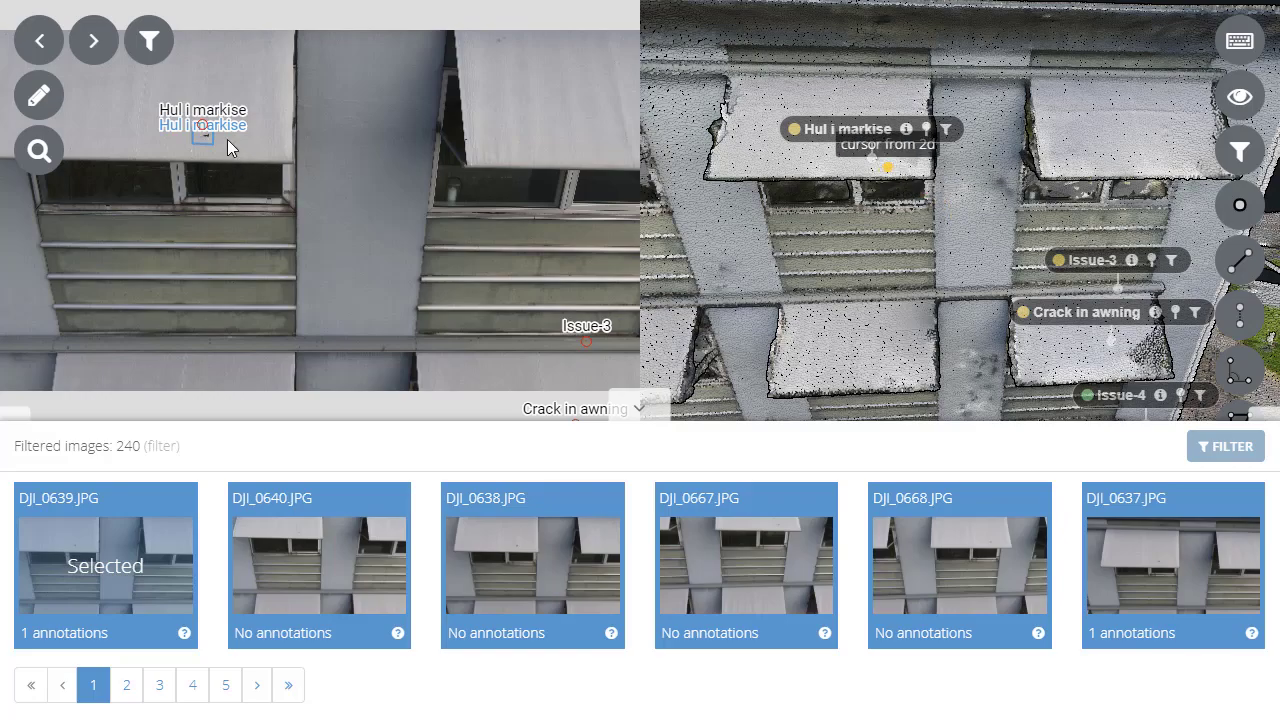
pyautogui.click(337, 575)
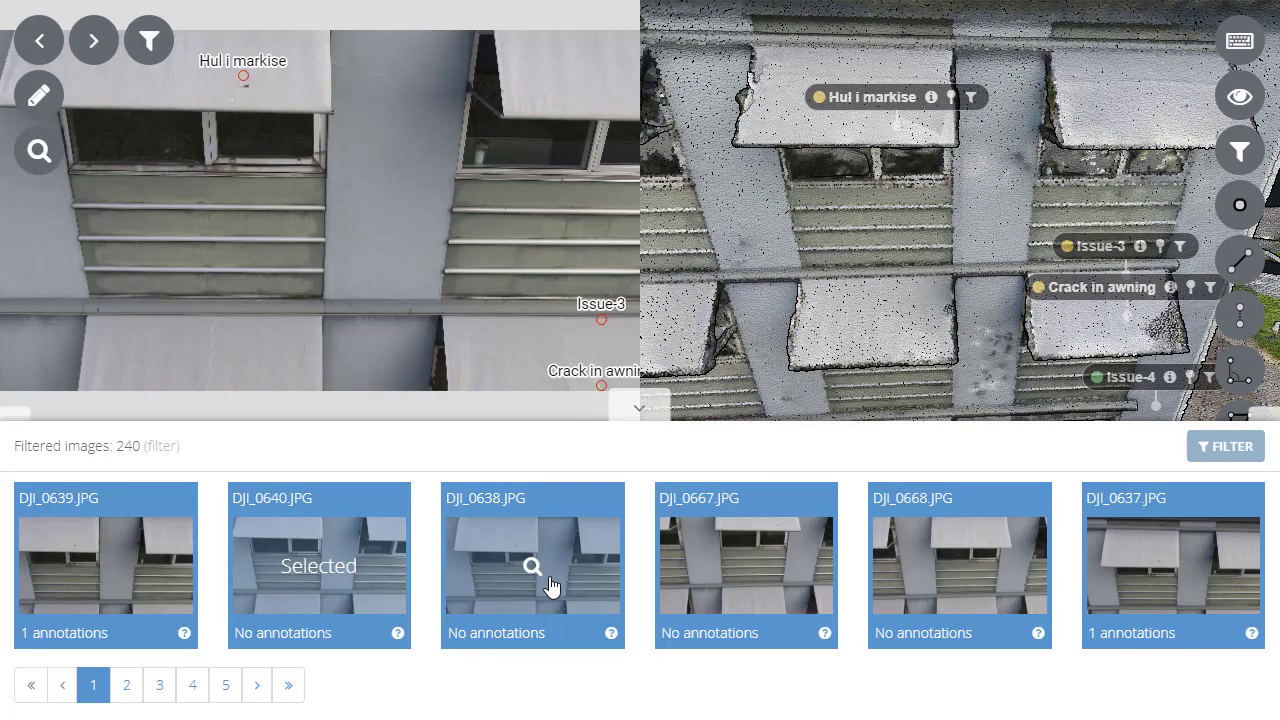
pyautogui.press('Right')
pyautogui.press('Right')
pyautogui.press('Right')
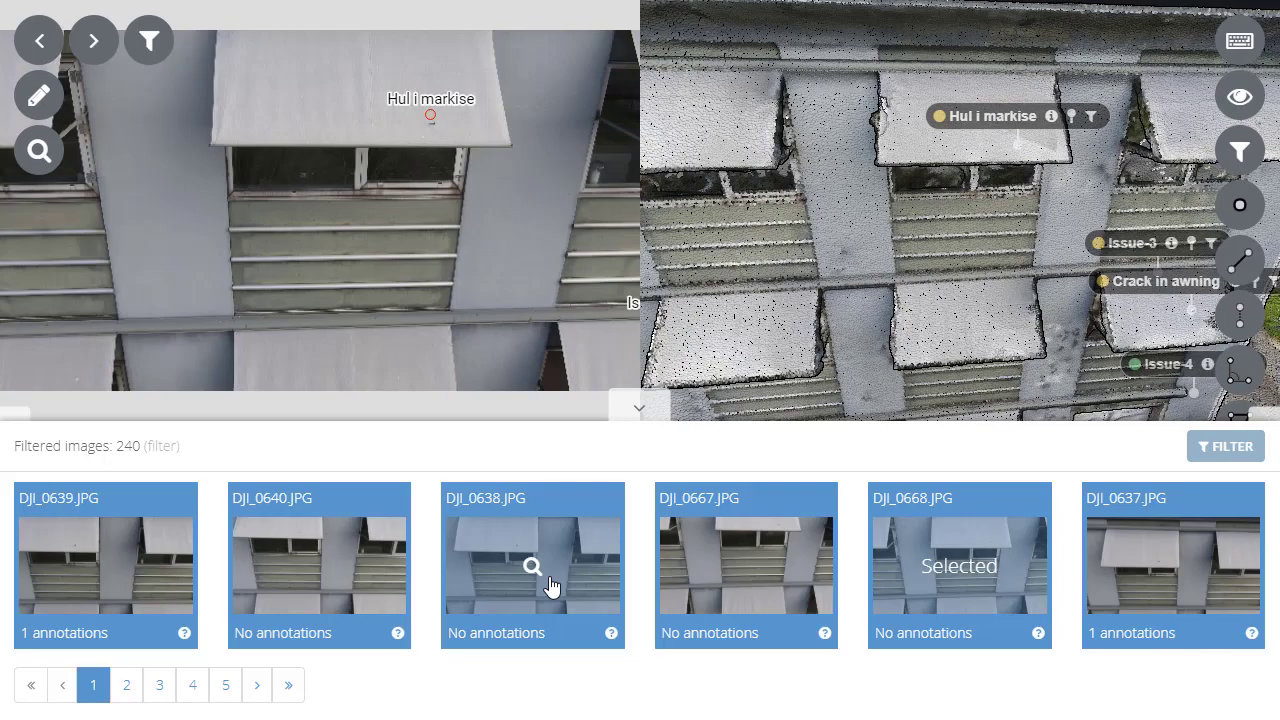
pyautogui.press('Right')
pyautogui.press('Right')
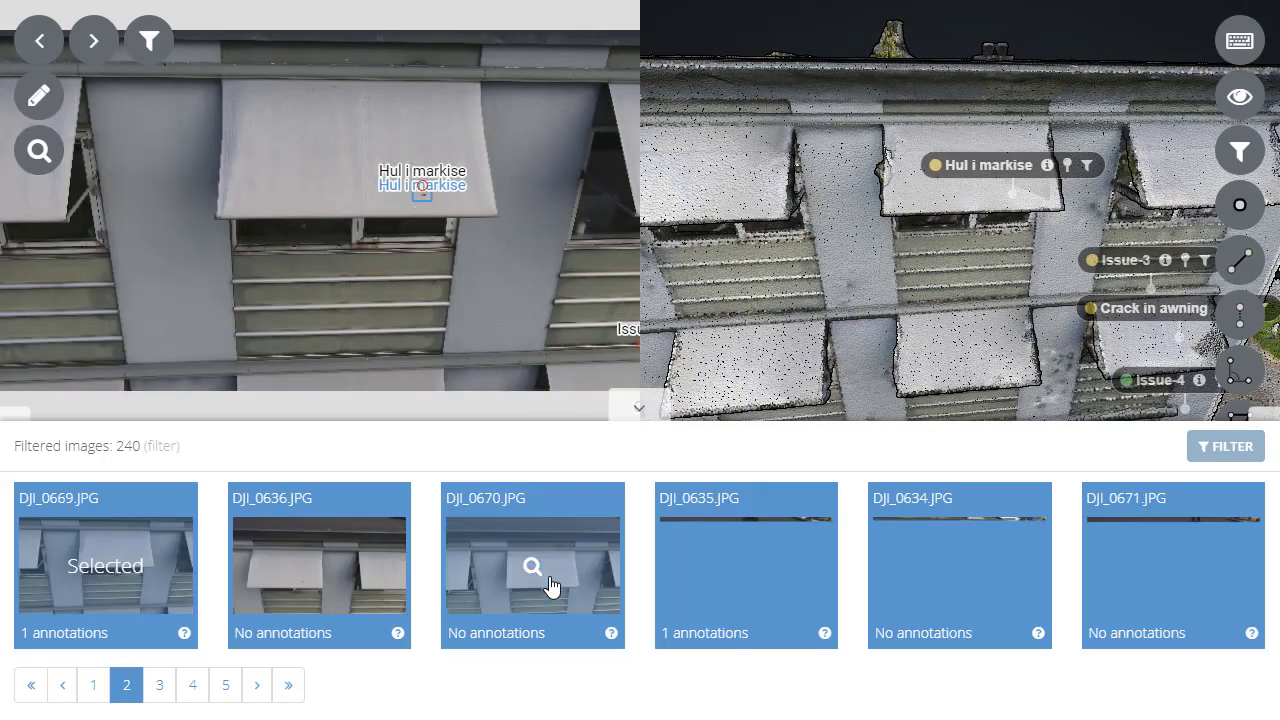
pyautogui.press('Right')
pyautogui.press('Right')
pyautogui.press('Right')
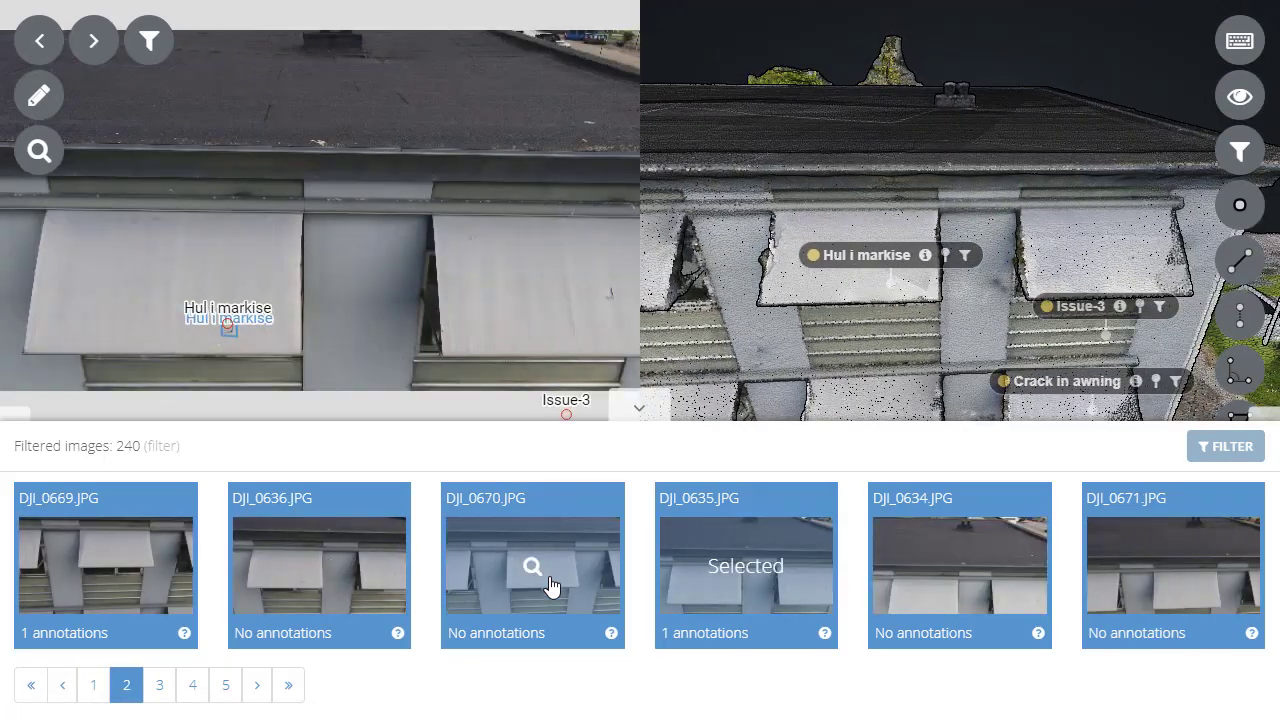
pyautogui.press('Right')
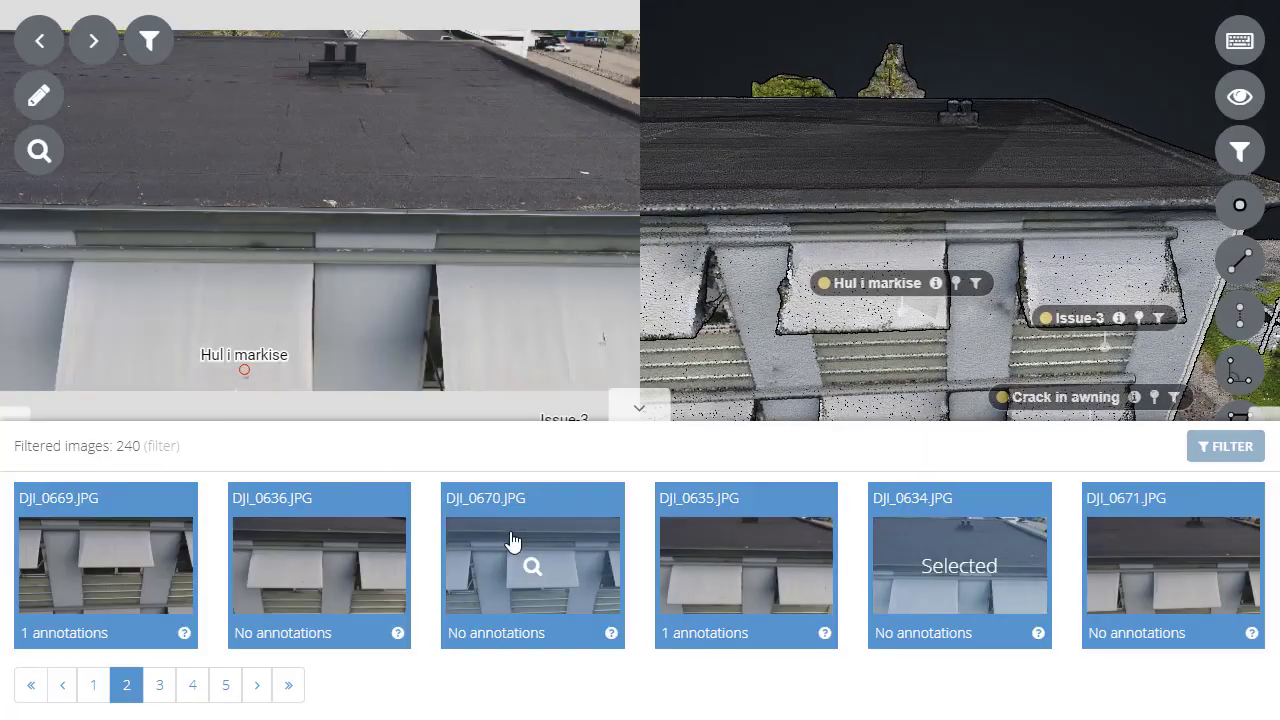
pyautogui.press('Right')
pyautogui.press('Right')
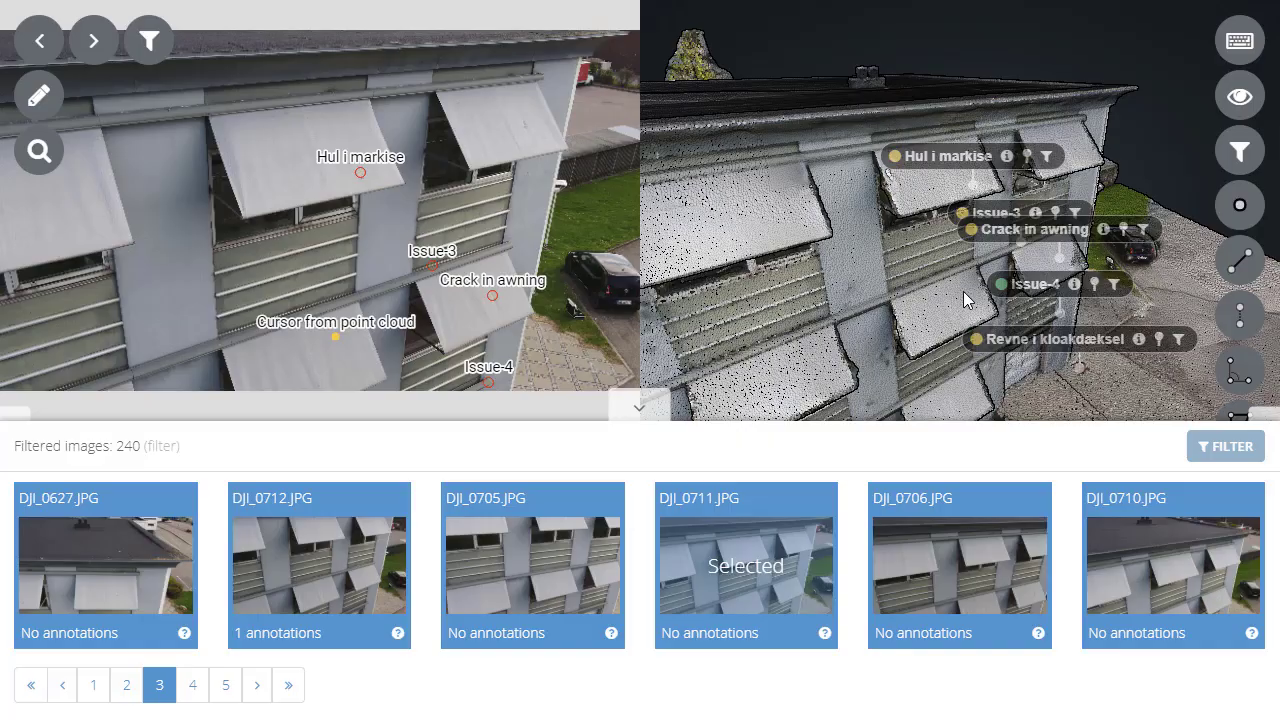
# Hide the thumbnails, open the issues panel and zoom into Hul i væg-6's saved camera view.
pyautogui.click(658, 402)
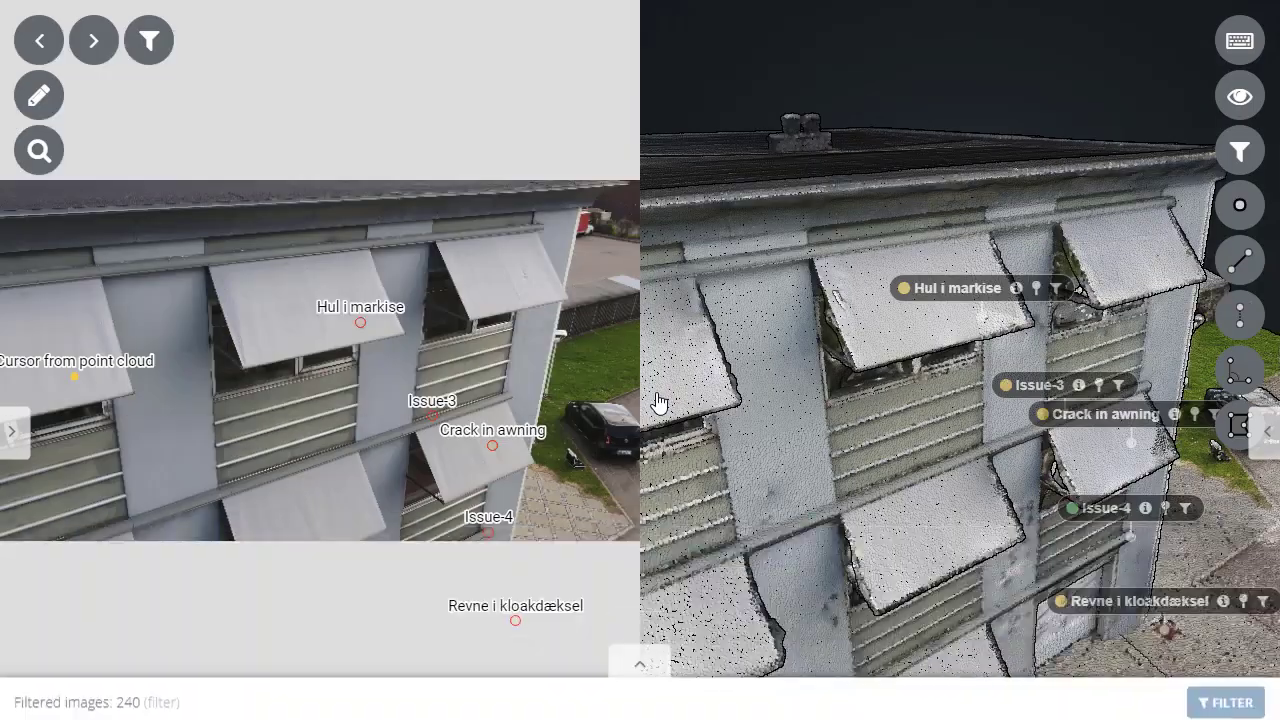
pyautogui.click(1270, 443)
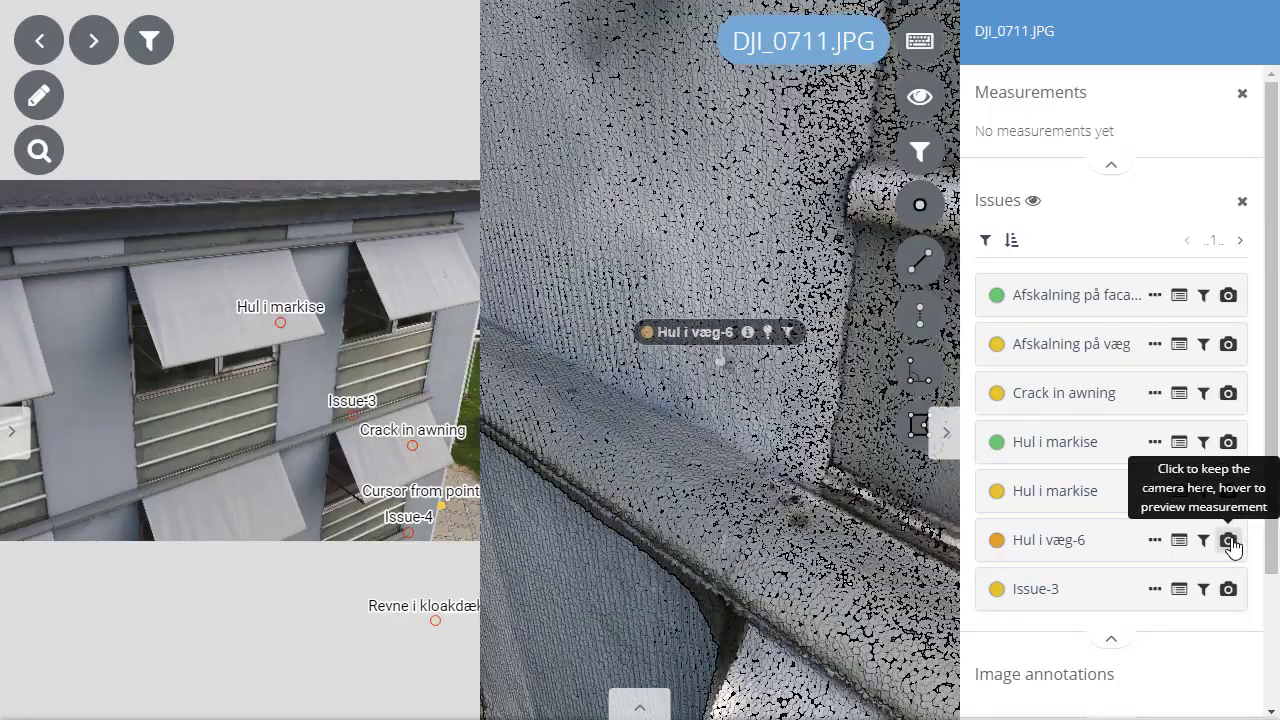
pyautogui.click(1229, 541)
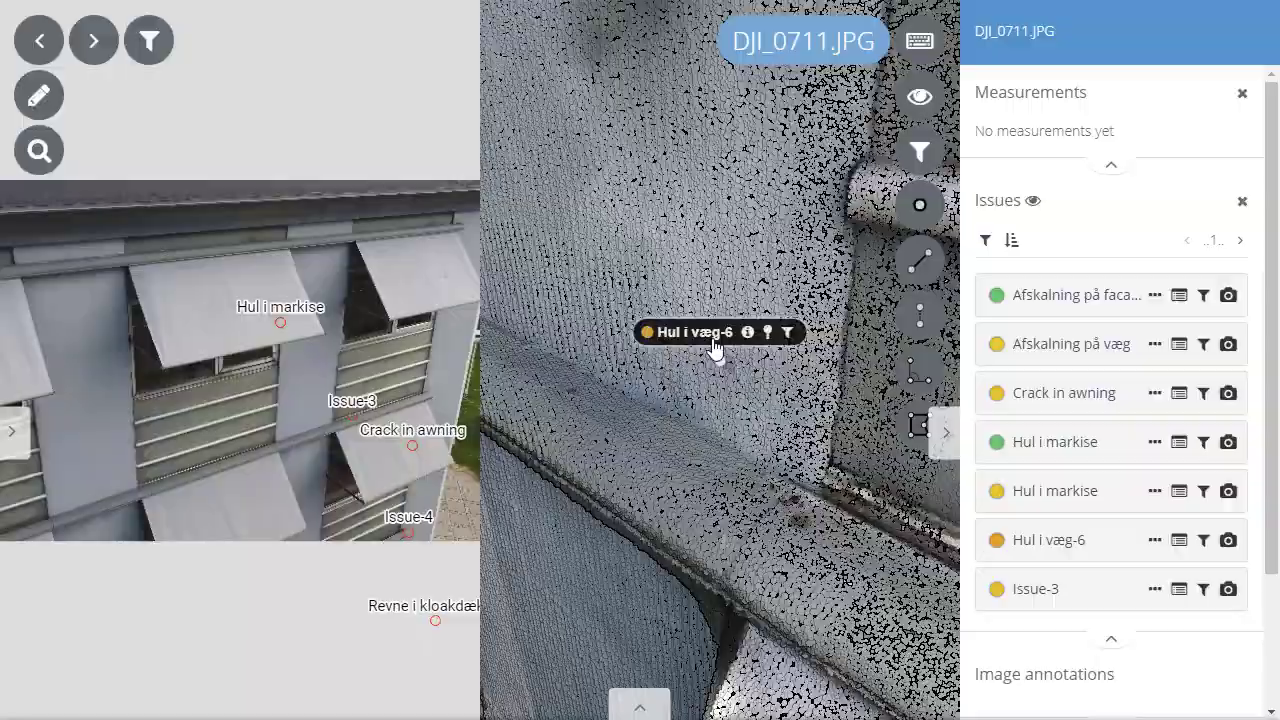
pyautogui.scroll(5, 727, 361)
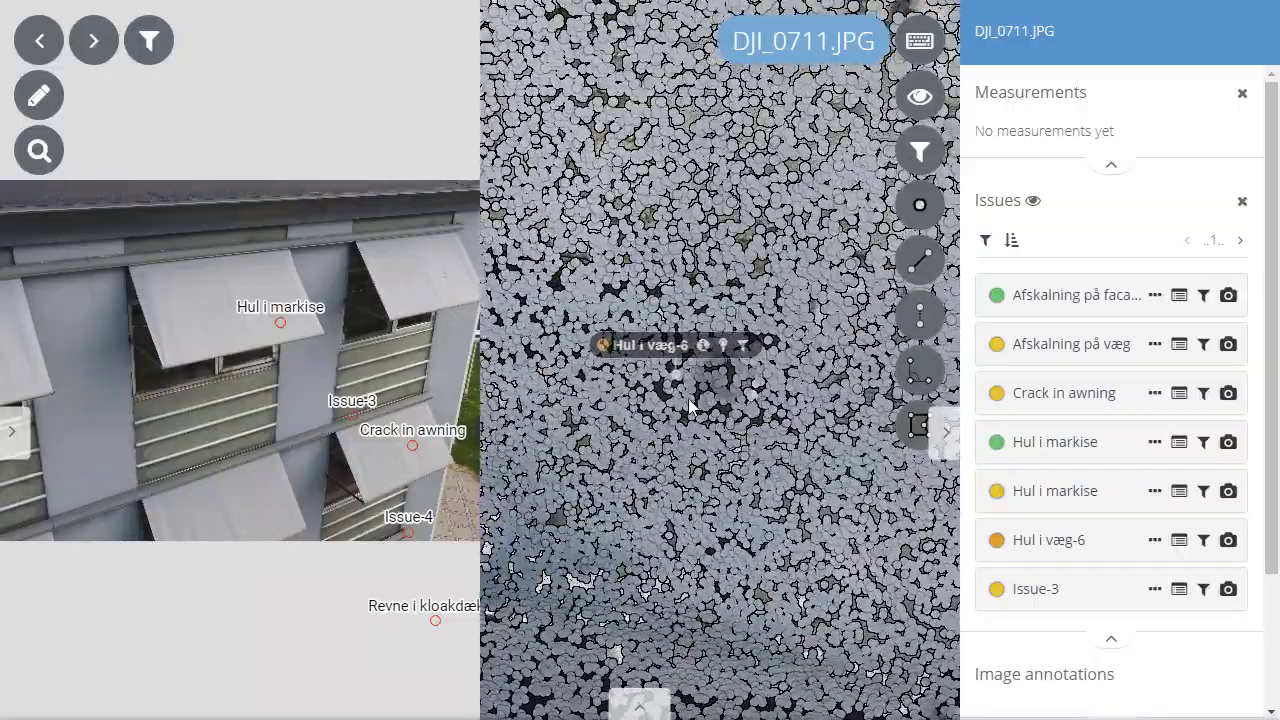
pyautogui.scroll(2, 726, 430)
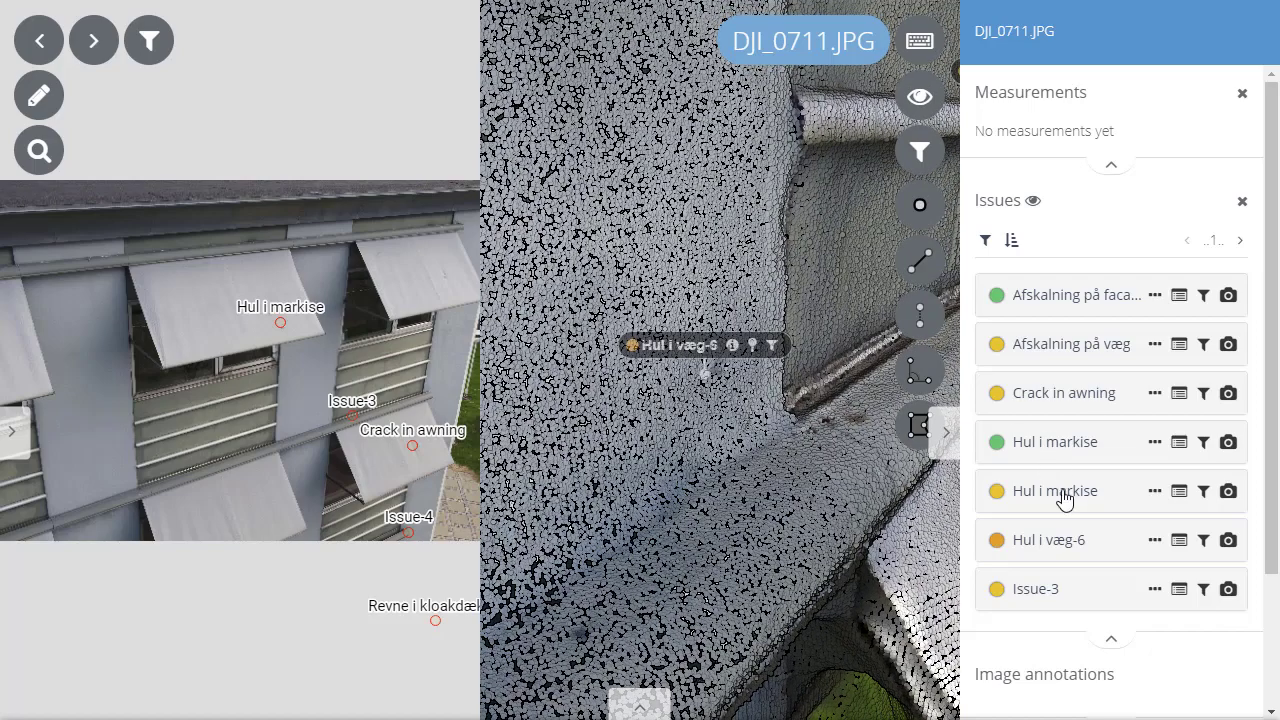
# Save the current view as Hul i væg-6's default camera, then pan away and return to verify.
pyautogui.click(1155, 540)
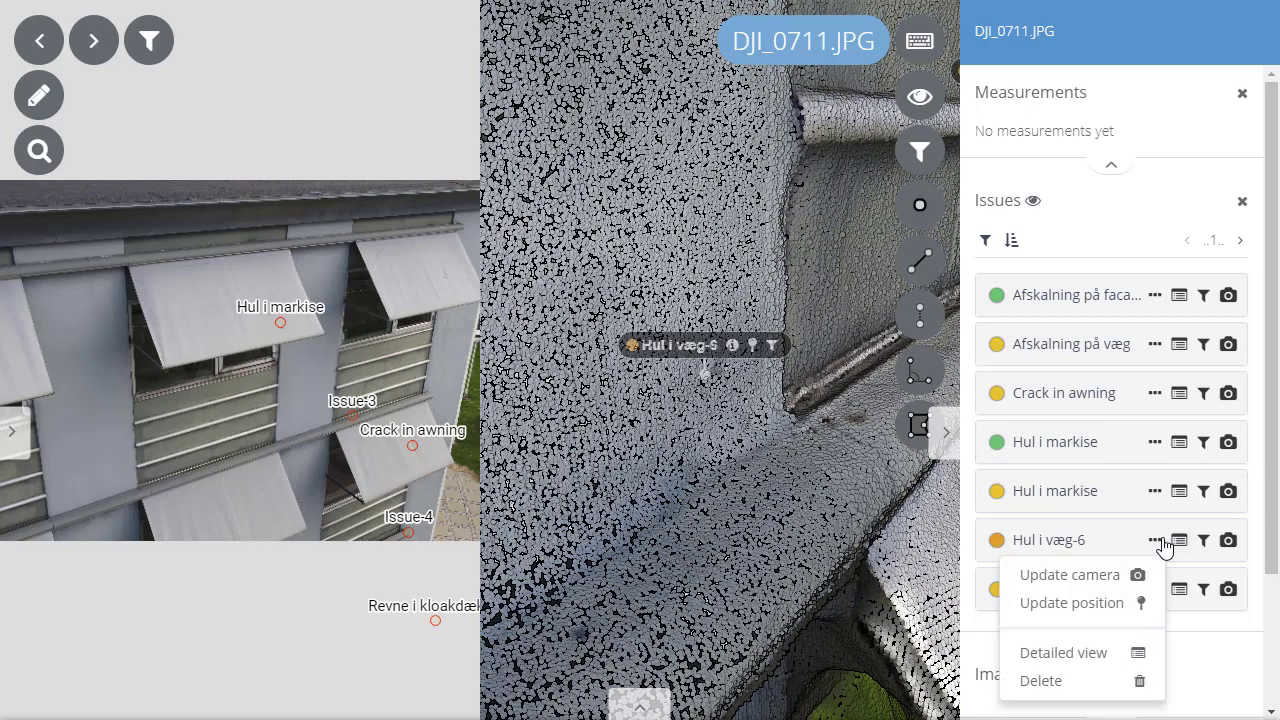
pyautogui.click(1083, 575)
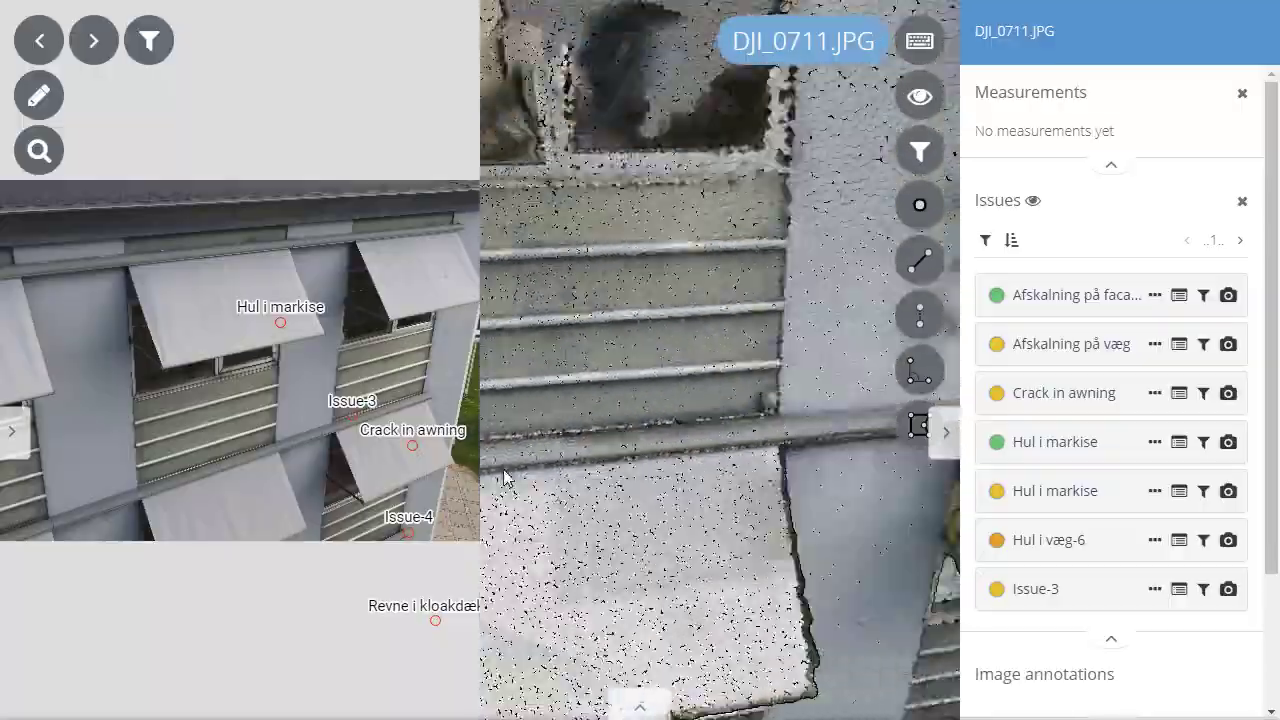
pyautogui.moveTo(793, 427); pyautogui.dragTo(792, 481)
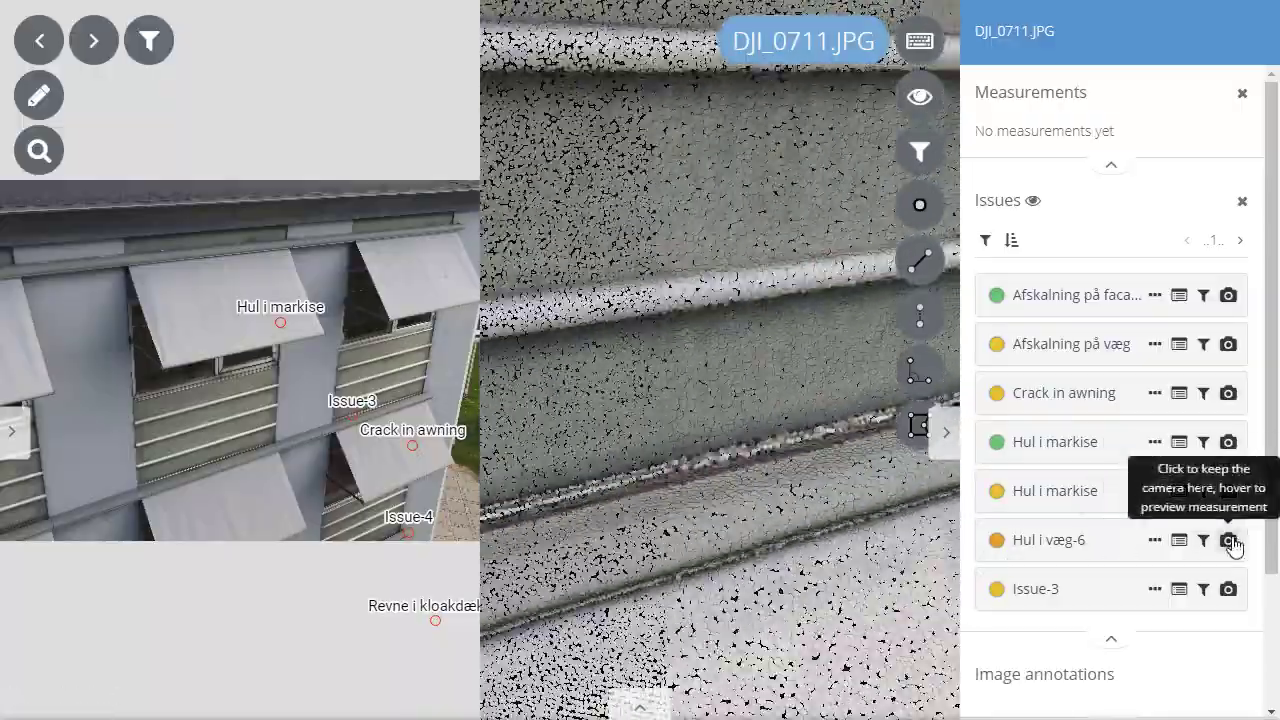
pyautogui.moveTo(1228, 540)
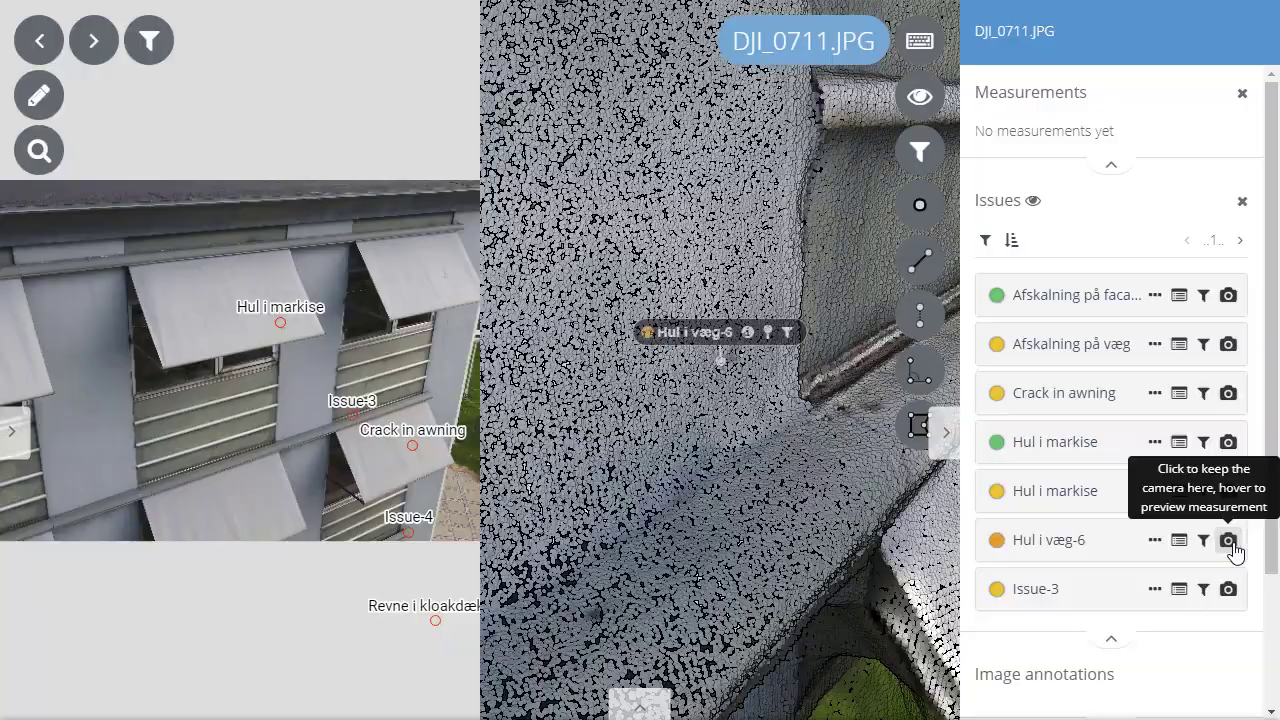
pyautogui.click(1230, 542)
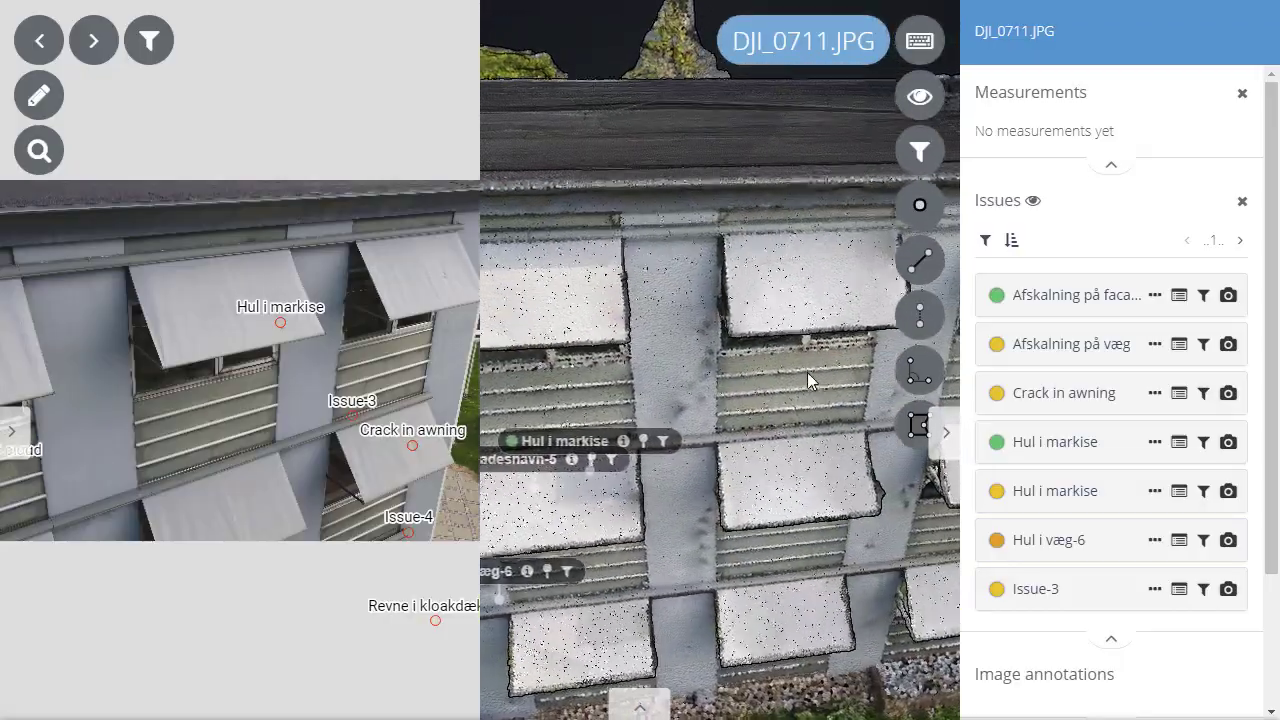
# Measure the awning's width as distance-3, about 2.19 m.
pyautogui.click(918, 262)
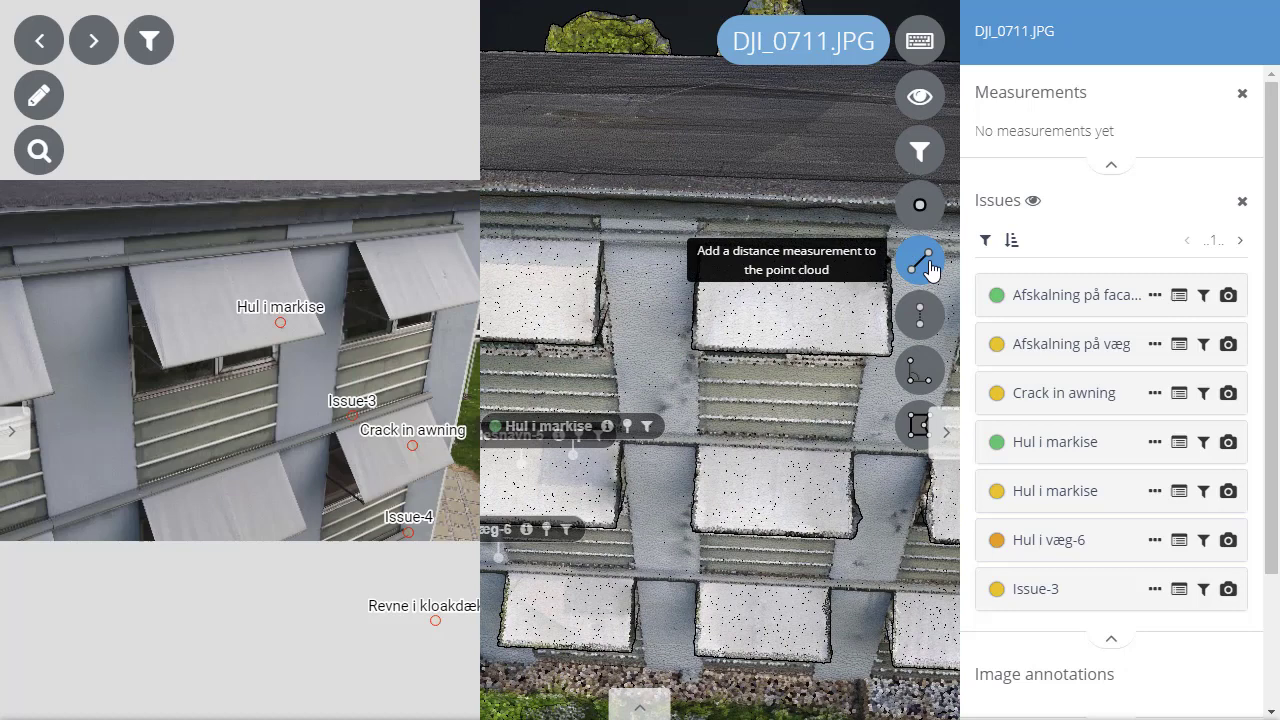
pyautogui.click(698, 346)
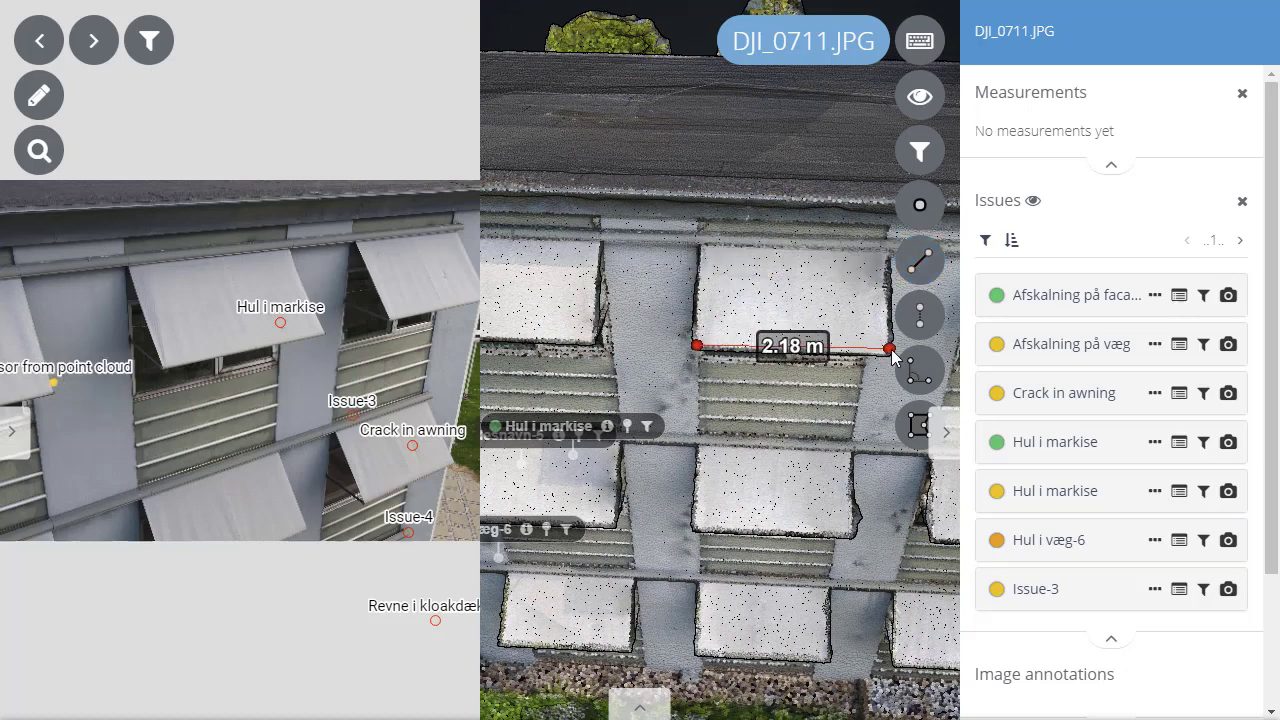
pyautogui.click(890, 355)
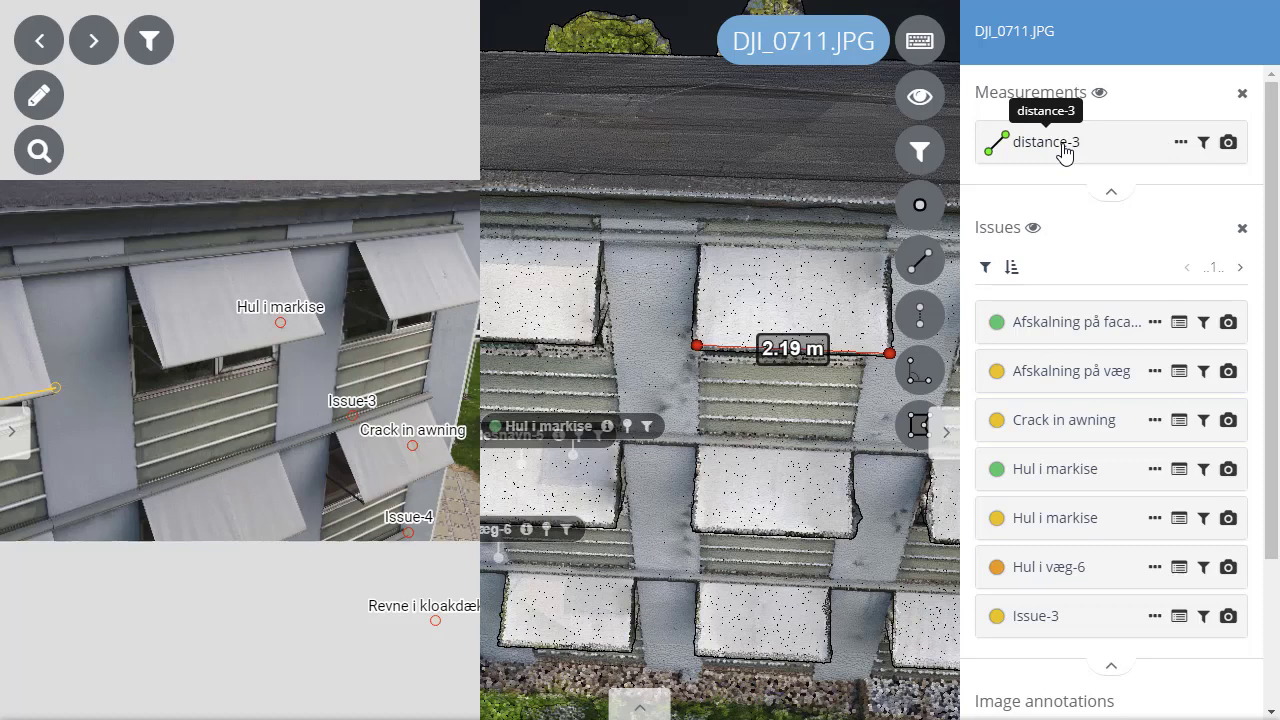
# Expand distance-3's details and scroll the Dashboard to the Point Cloud settings.
pyautogui.click(1064, 152)
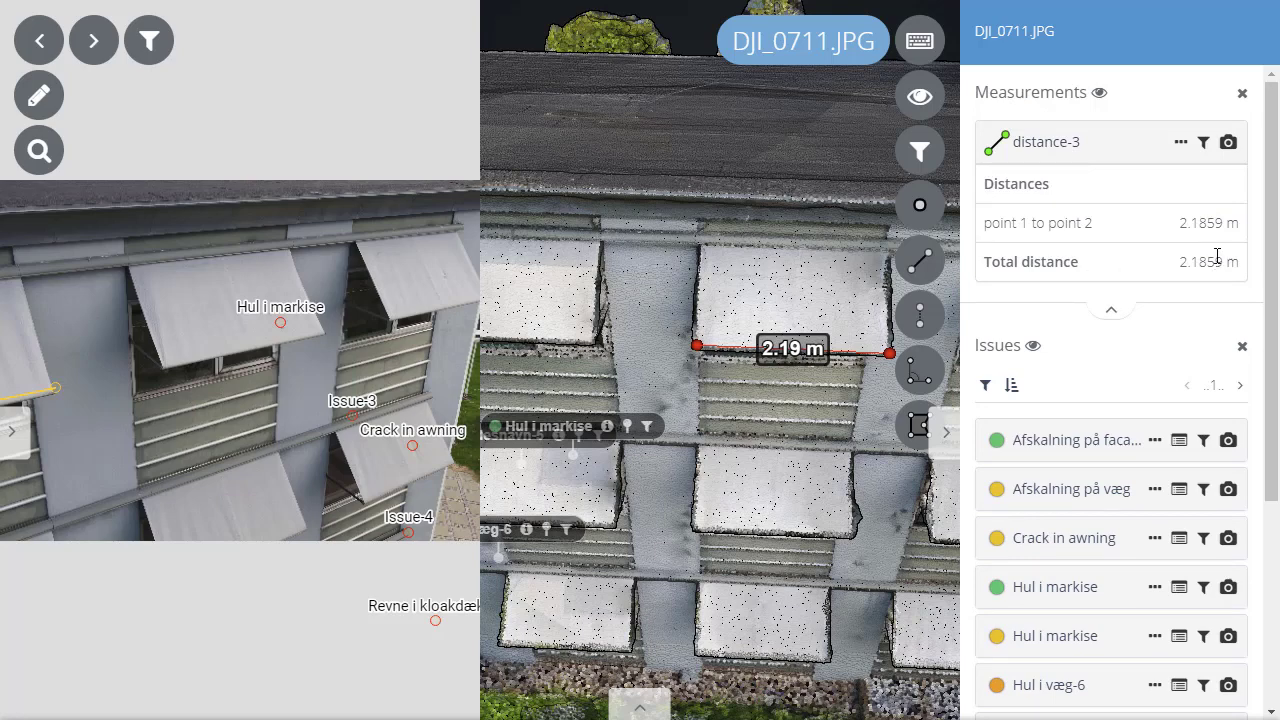
pyautogui.click(14, 436)
pyautogui.scroll(-2, 110, 480)
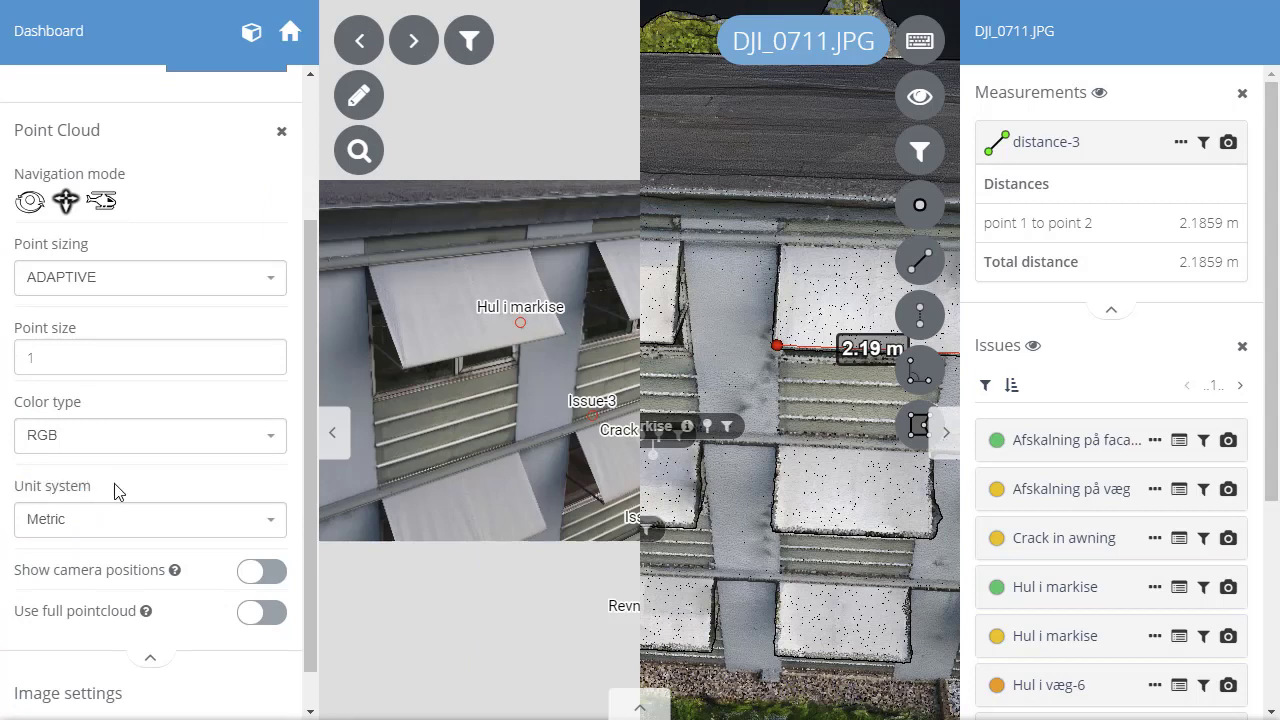
# Set the unit system to Imperial so distance-3 reads 7.17 ft, then show DJI_0684.
pyautogui.click(99, 528)
pyautogui.click(95, 591)
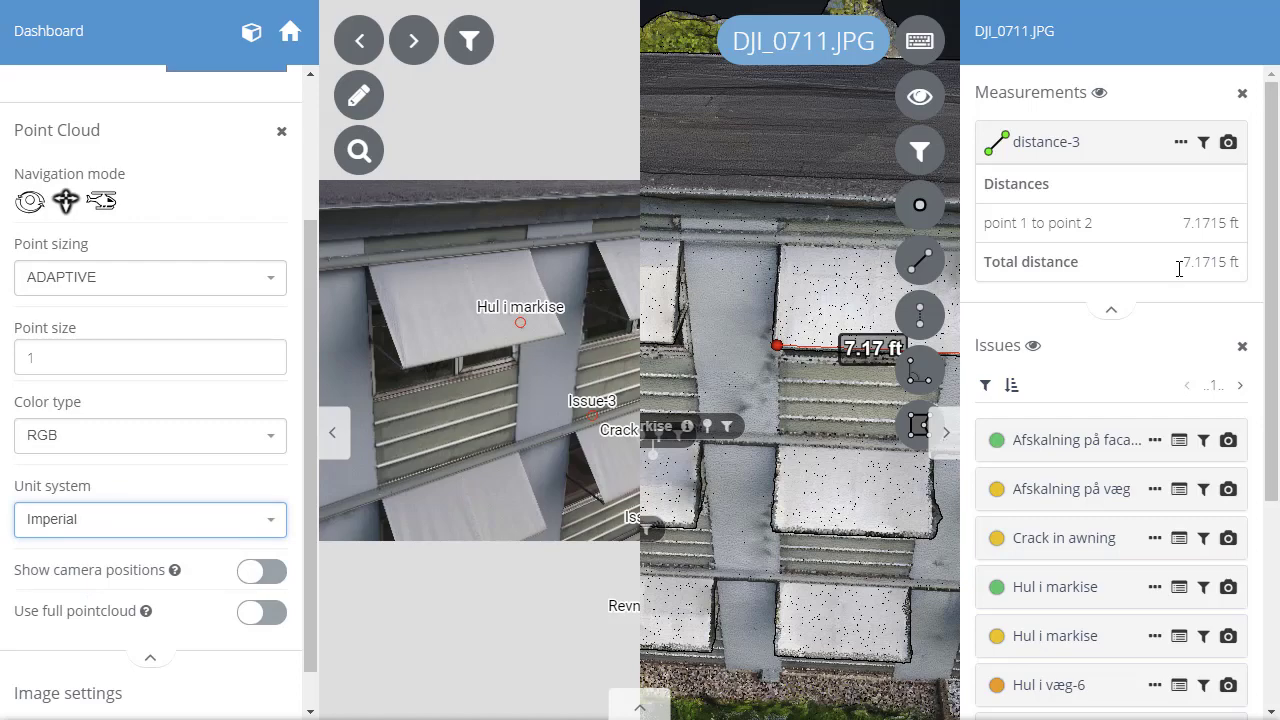
pyautogui.click(825, 436)
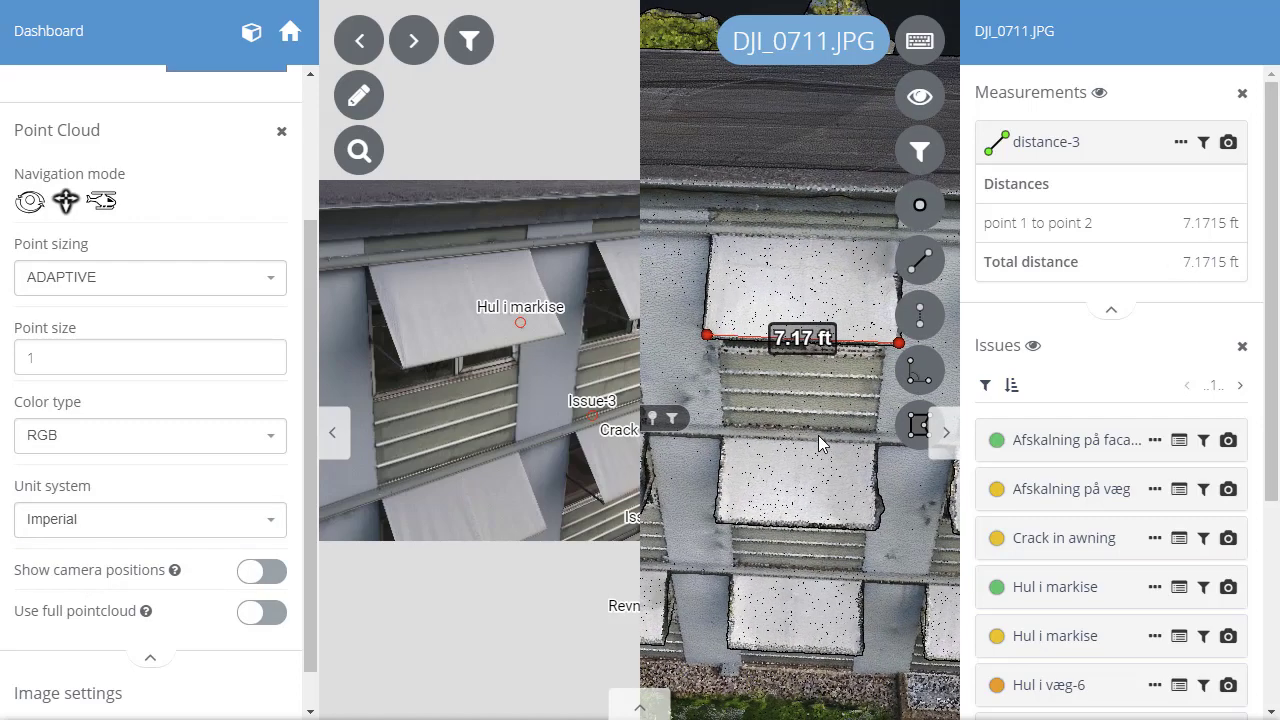
pyautogui.click(1204, 156)
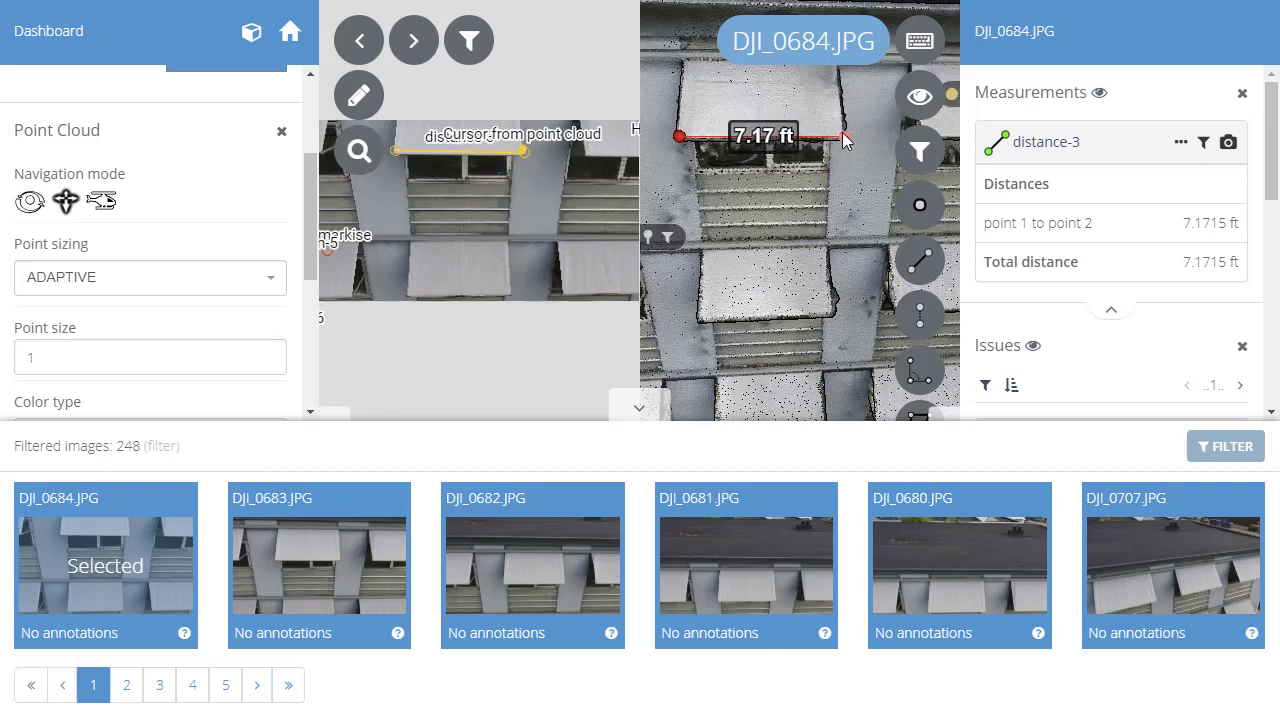
# Stretch distance-3 down to the lower awning (9.50 ft) and collapse the thumbnail strip.
pyautogui.moveTo(843, 136)
pyautogui.mouseDown()
pyautogui.moveTo(784, 100)
pyautogui.moveTo(757, 292)
pyautogui.mouseUp()
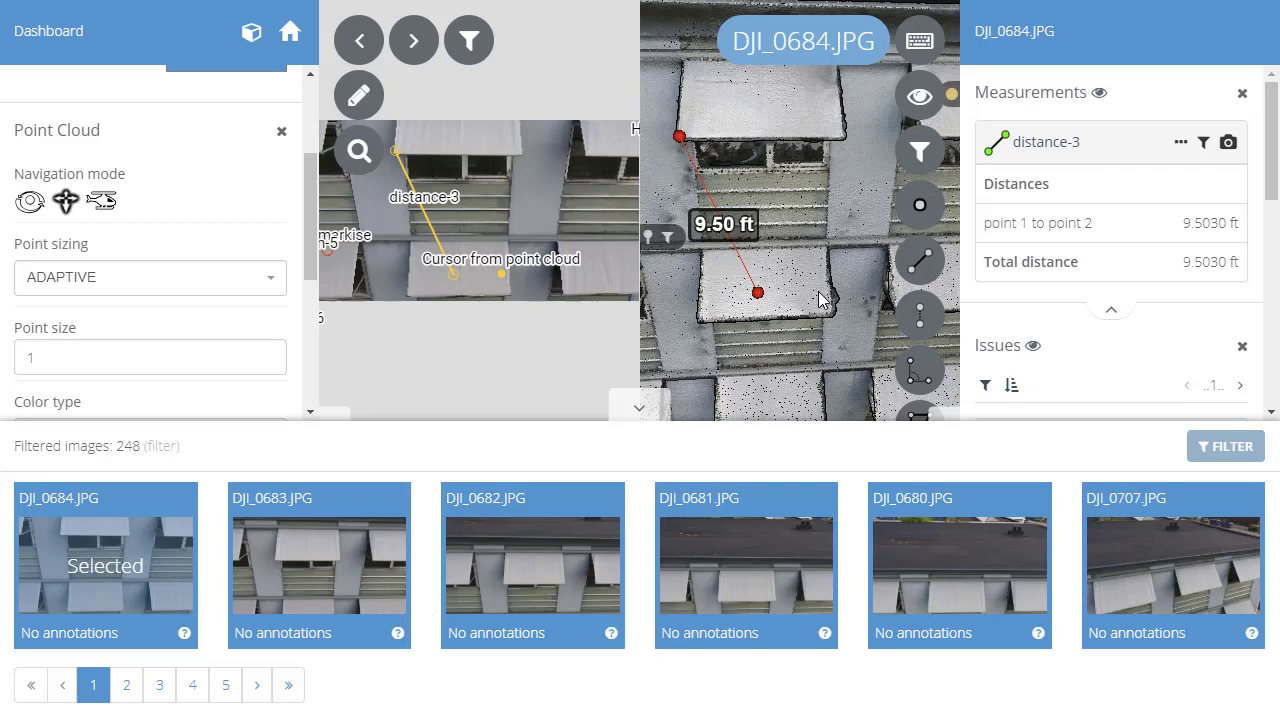
pyautogui.click(637, 409)
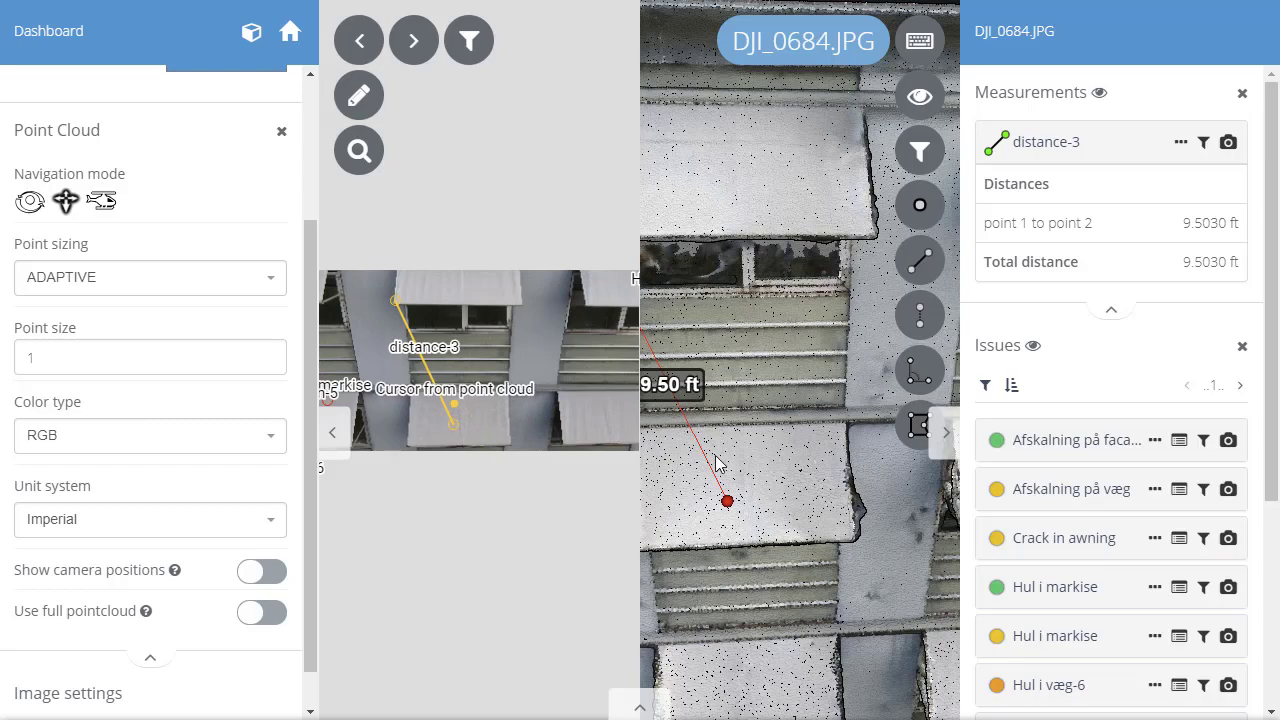
# Recentre on the measurement and tilt the view obliquely across the building facade.
pyautogui.doubleClick(772, 458)
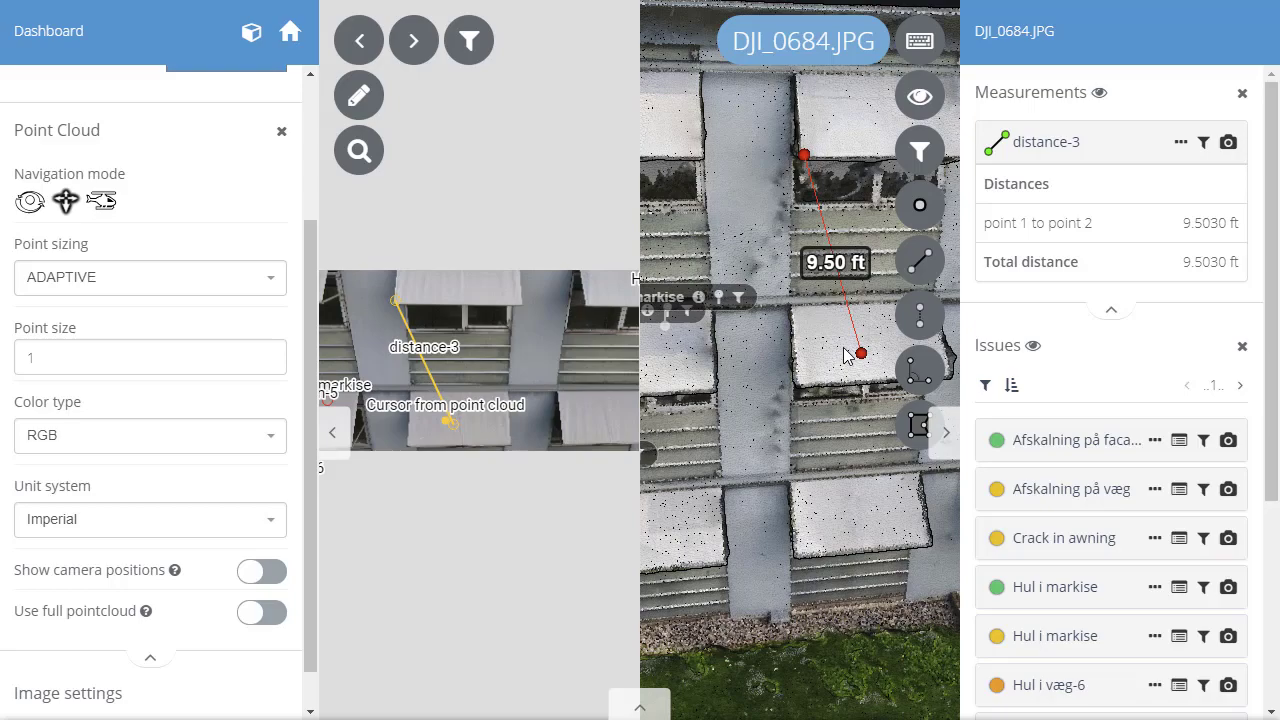
pyautogui.moveTo(834, 341); pyautogui.dragTo(843, 387)
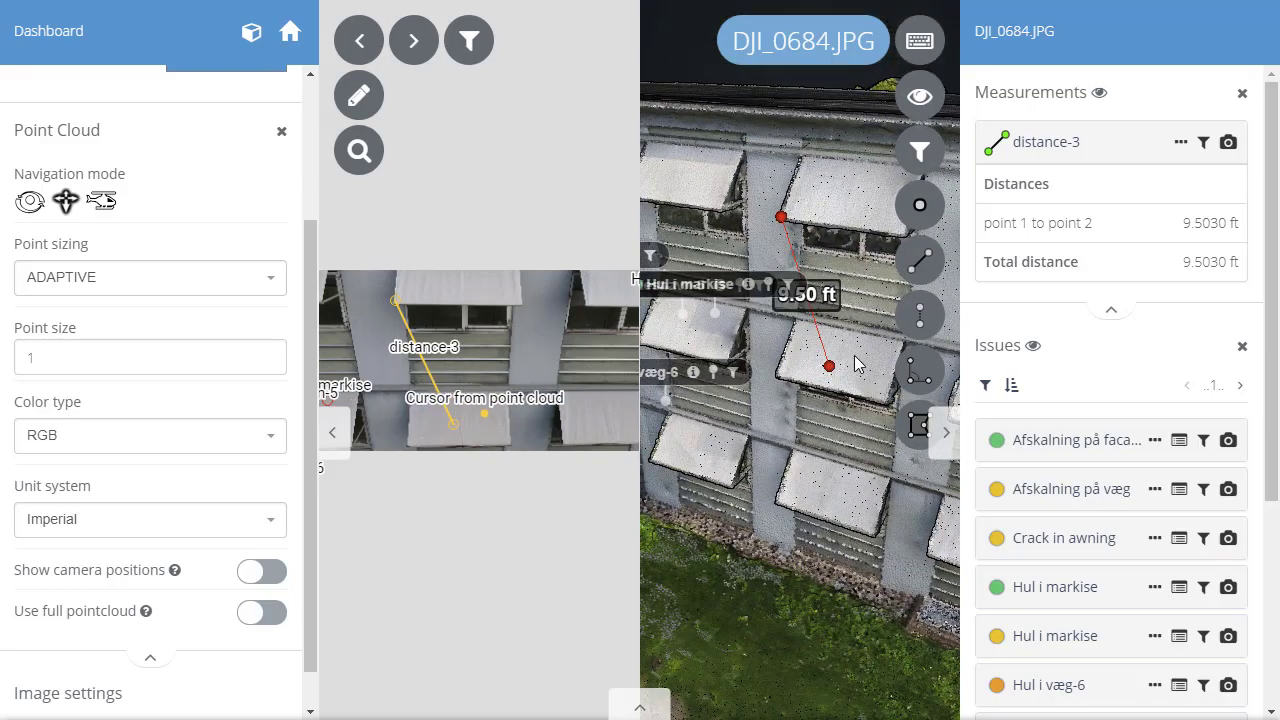
pyautogui.moveTo(846, 357); pyautogui.dragTo(833, 361)
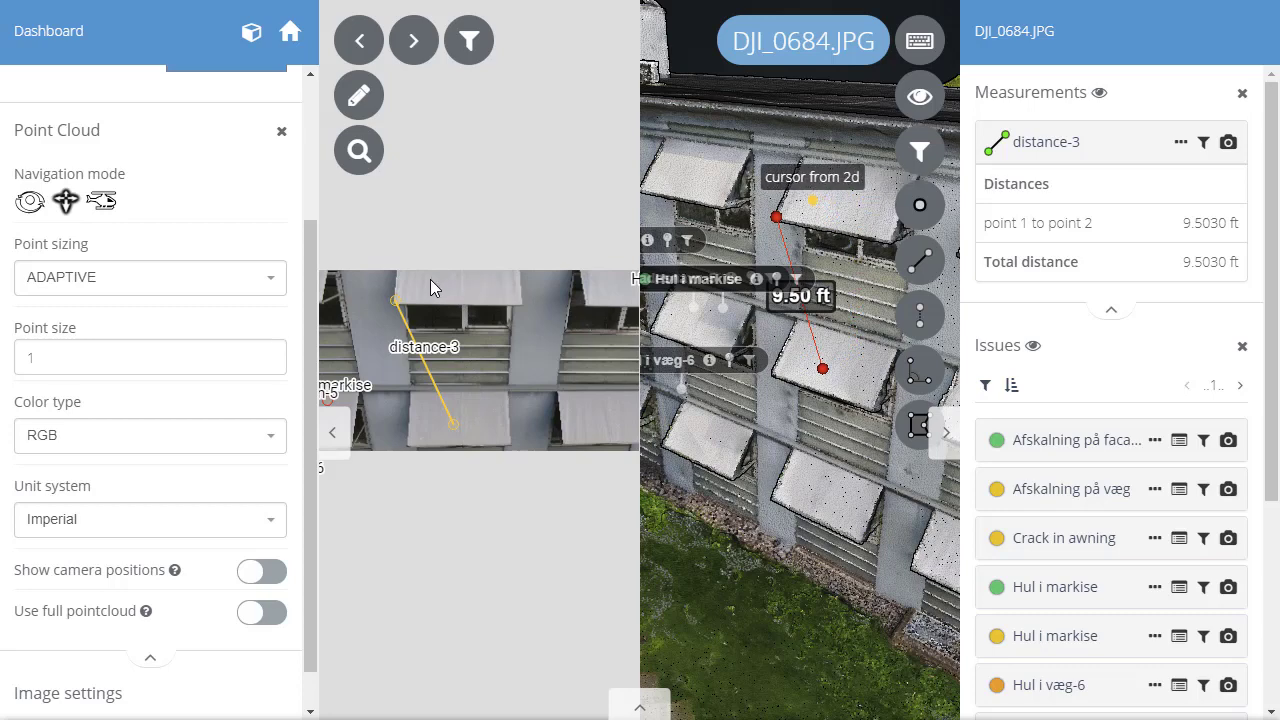
# Zoom out and orbit to look down on the whole building.
pyautogui.scroll(2, 465, 358)
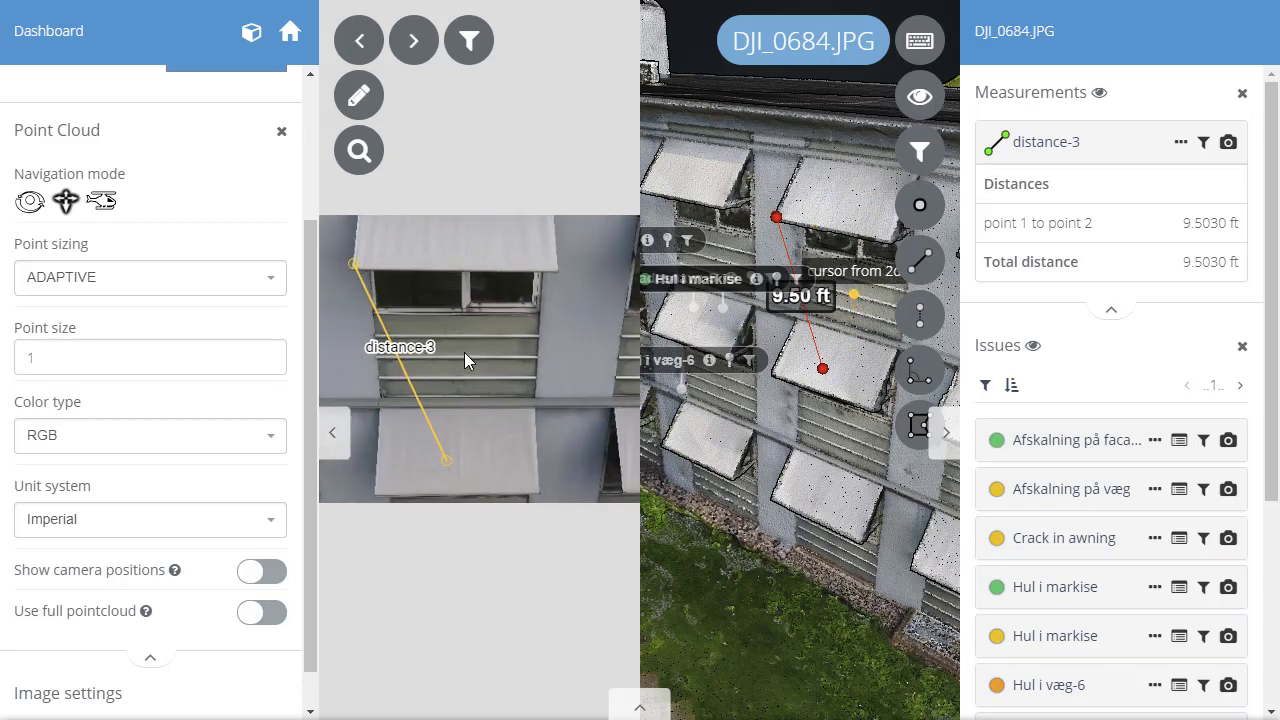
pyautogui.scroll(3, 464, 352)
pyautogui.scroll(3, 456, 364)
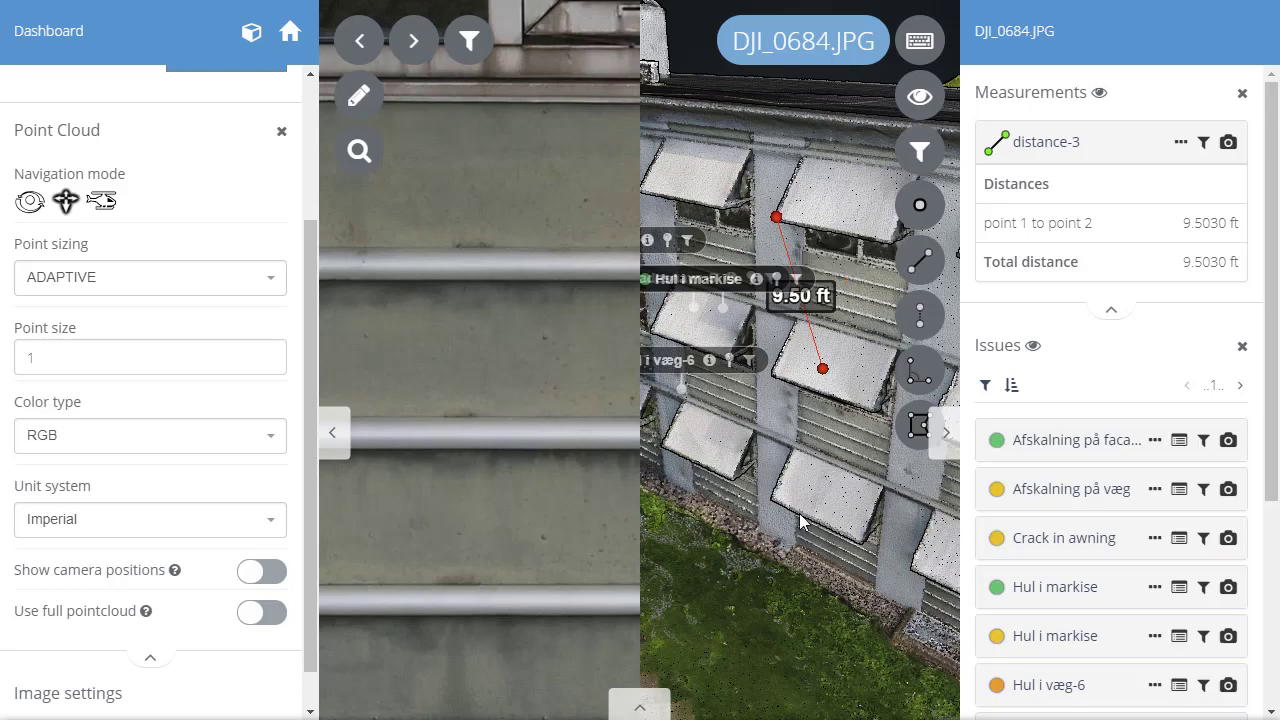
pyautogui.scroll(-3, 843, 458)
pyautogui.scroll(-3, 843, 458)
pyautogui.moveTo(839, 436); pyautogui.dragTo(822, 450)
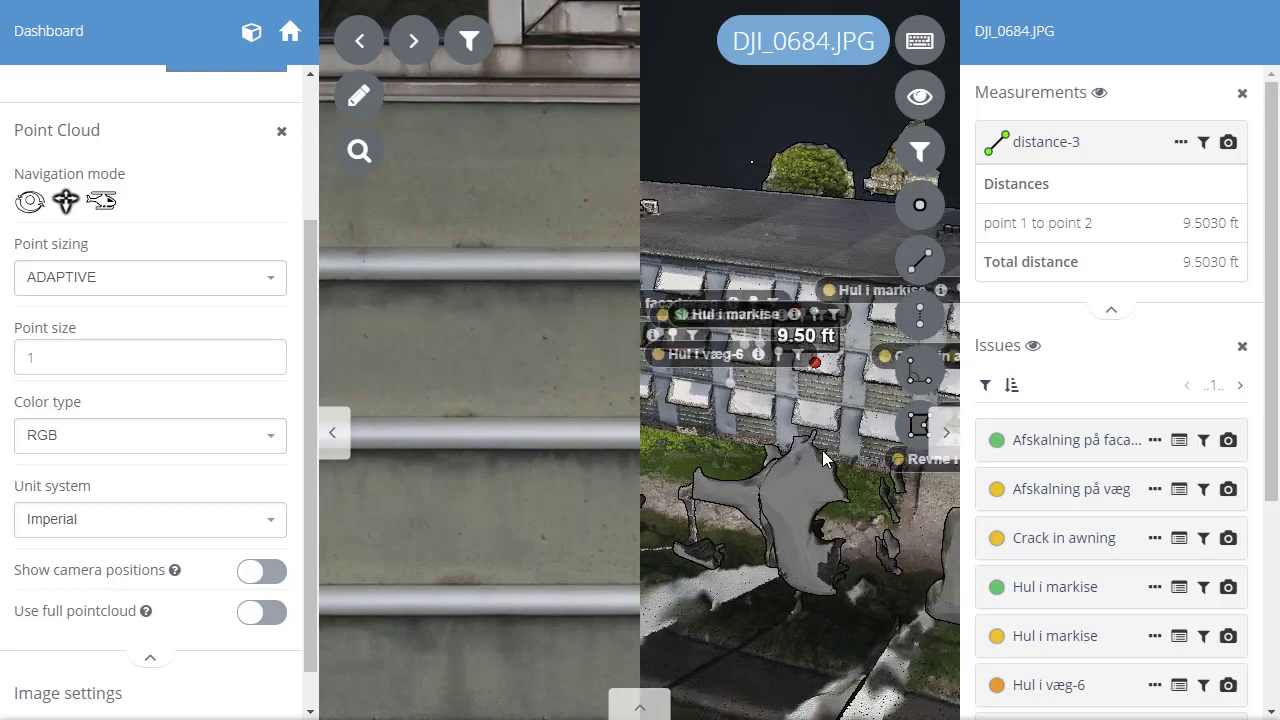
# Hide all measurements and issue markers, rotate the building, and close the point cloud settings.
pyautogui.click(928, 105)
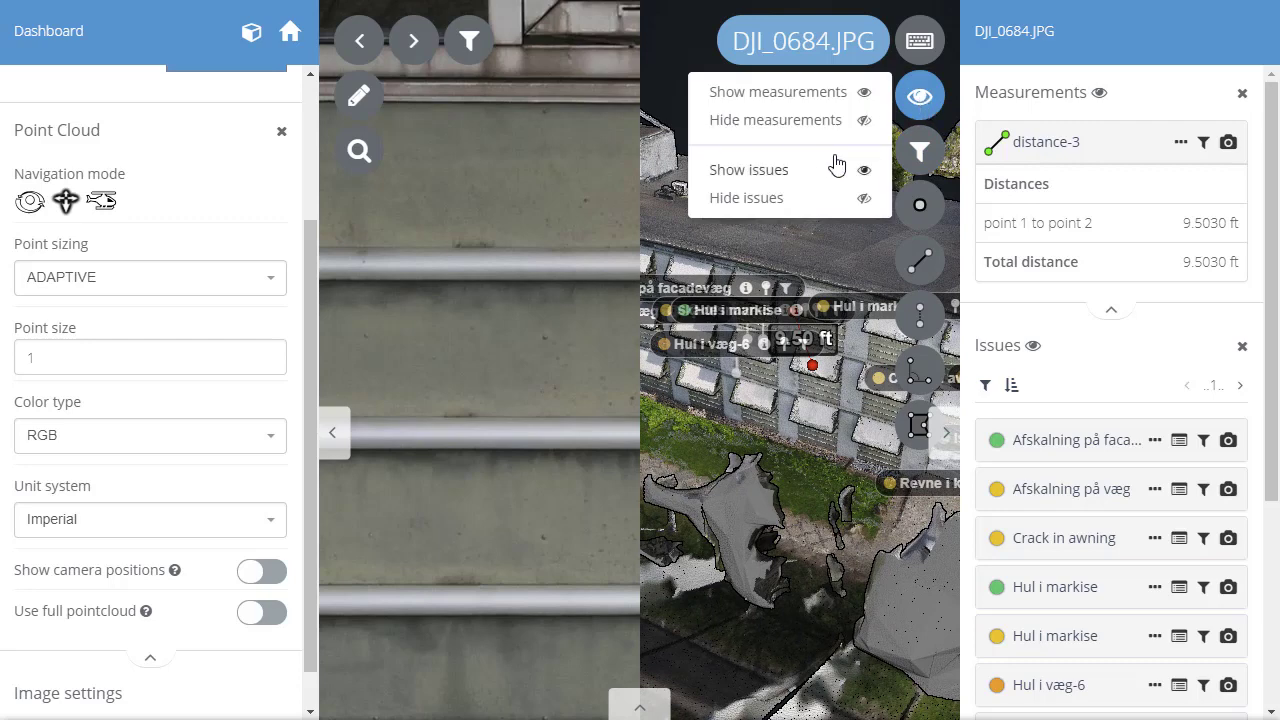
pyautogui.click(757, 126)
pyautogui.click(916, 97)
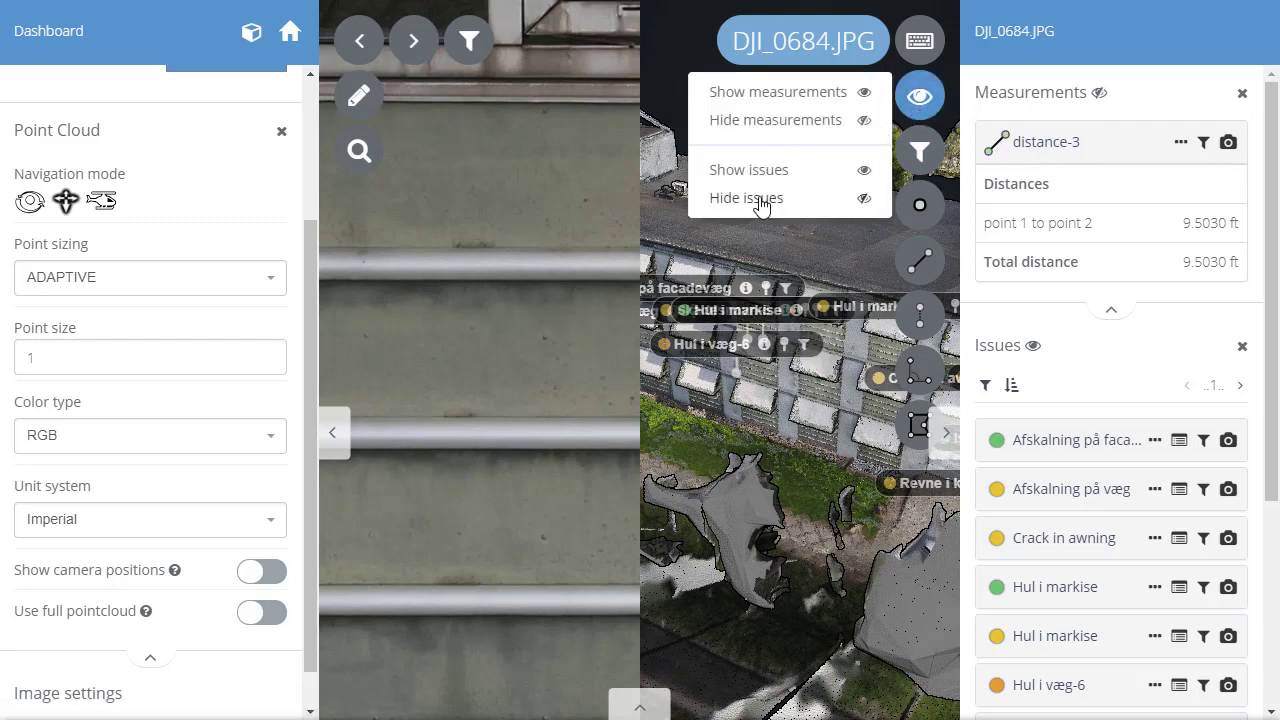
pyautogui.click(760, 197)
pyautogui.moveTo(779, 239); pyautogui.dragTo(545, 297)
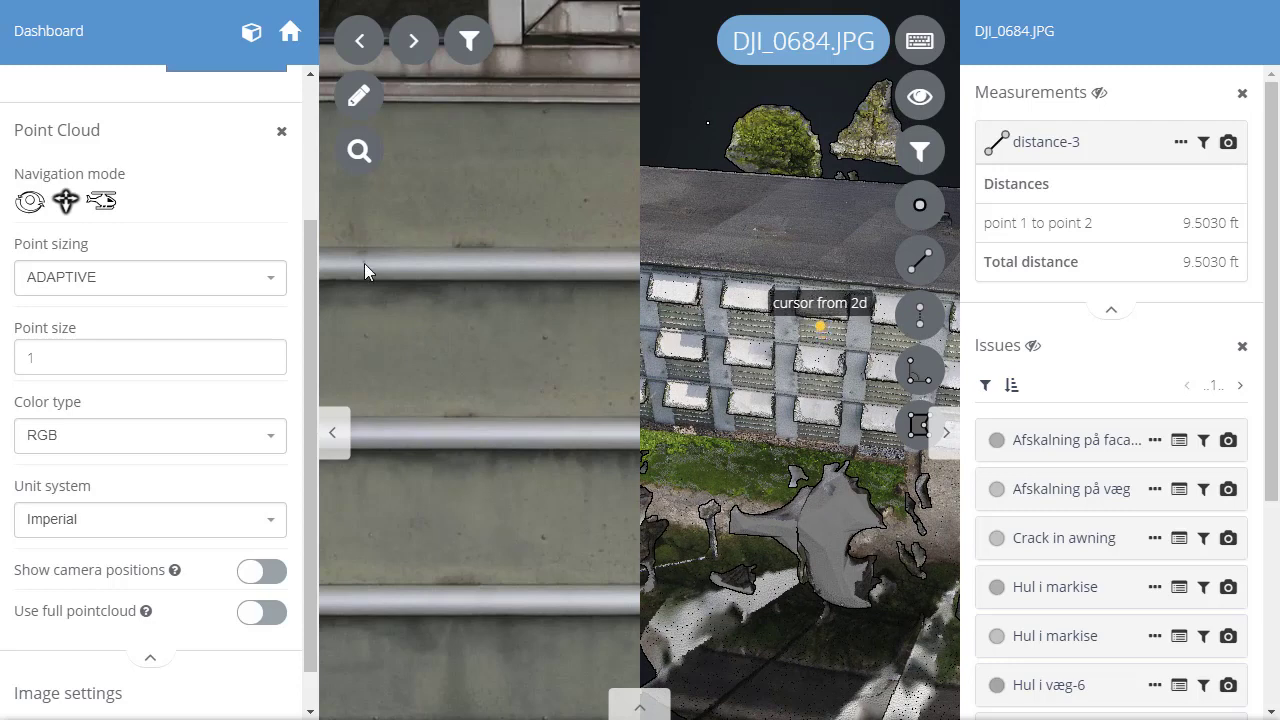
pyautogui.click(336, 438)
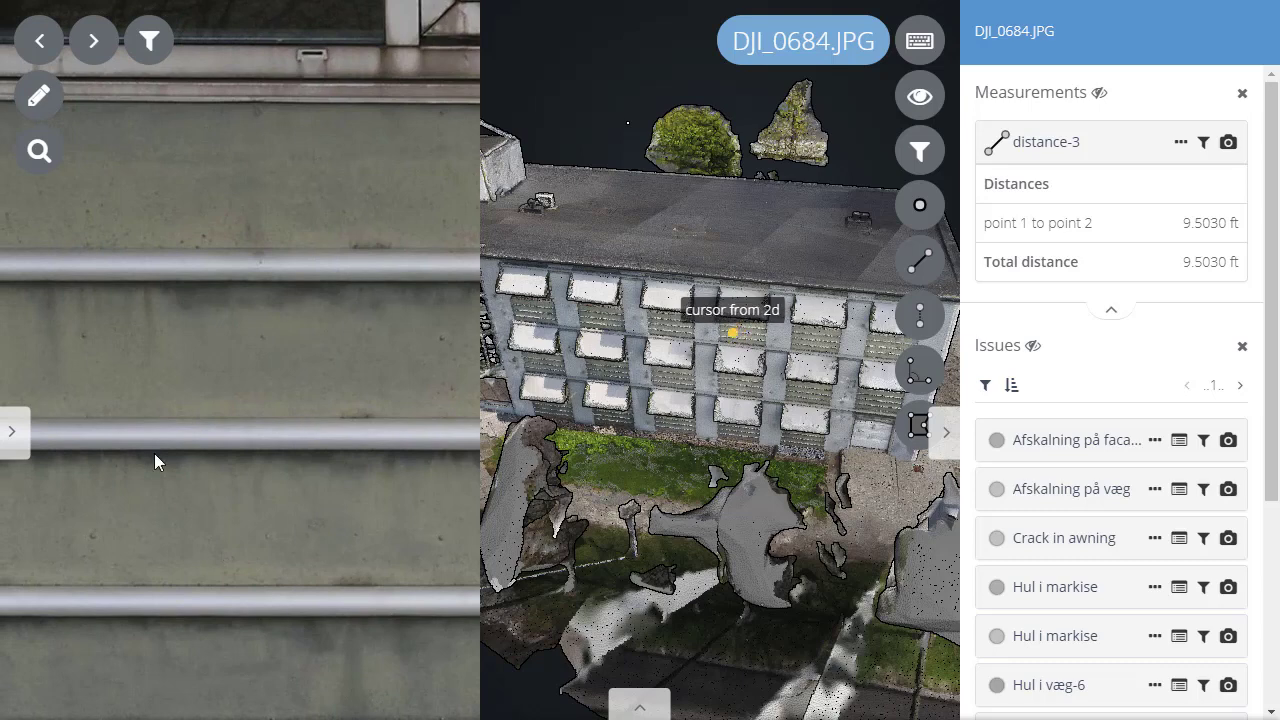
# Fly to a window close-up and measure distance-4, about 3.98 ft, along its rail.
pyautogui.scroll(-2, 150, 355)
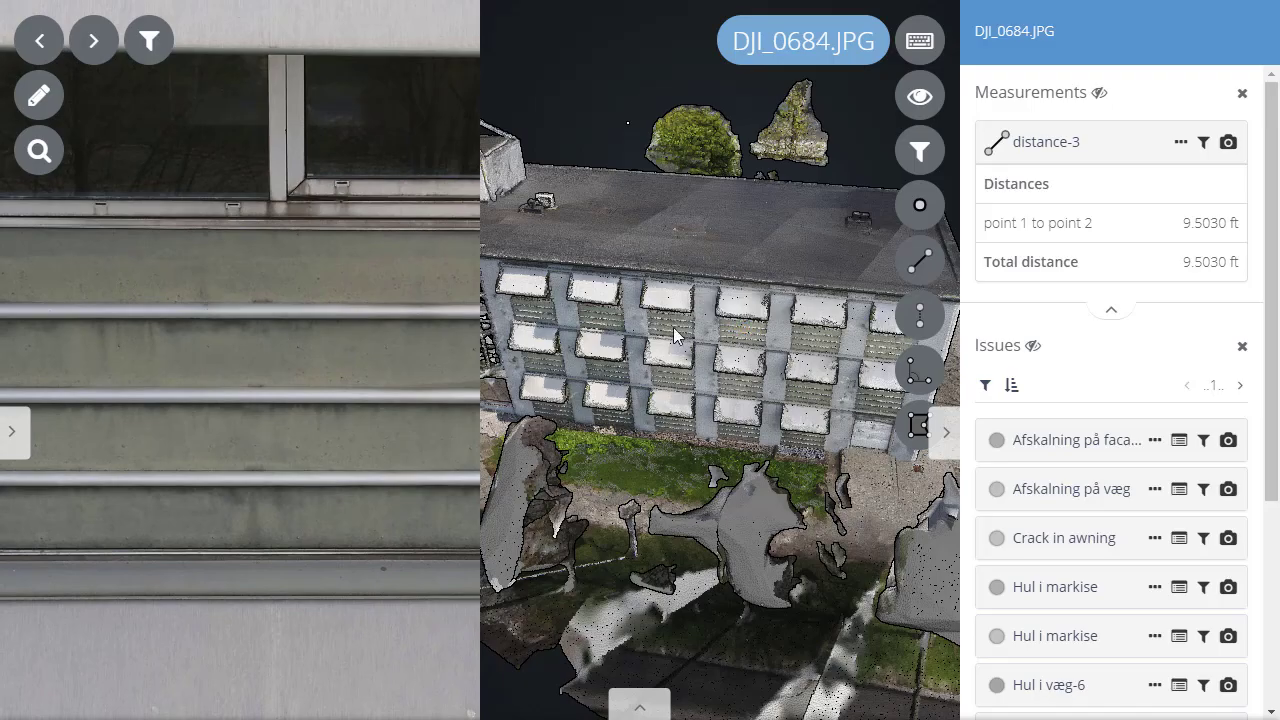
pyautogui.doubleClick(743, 332)
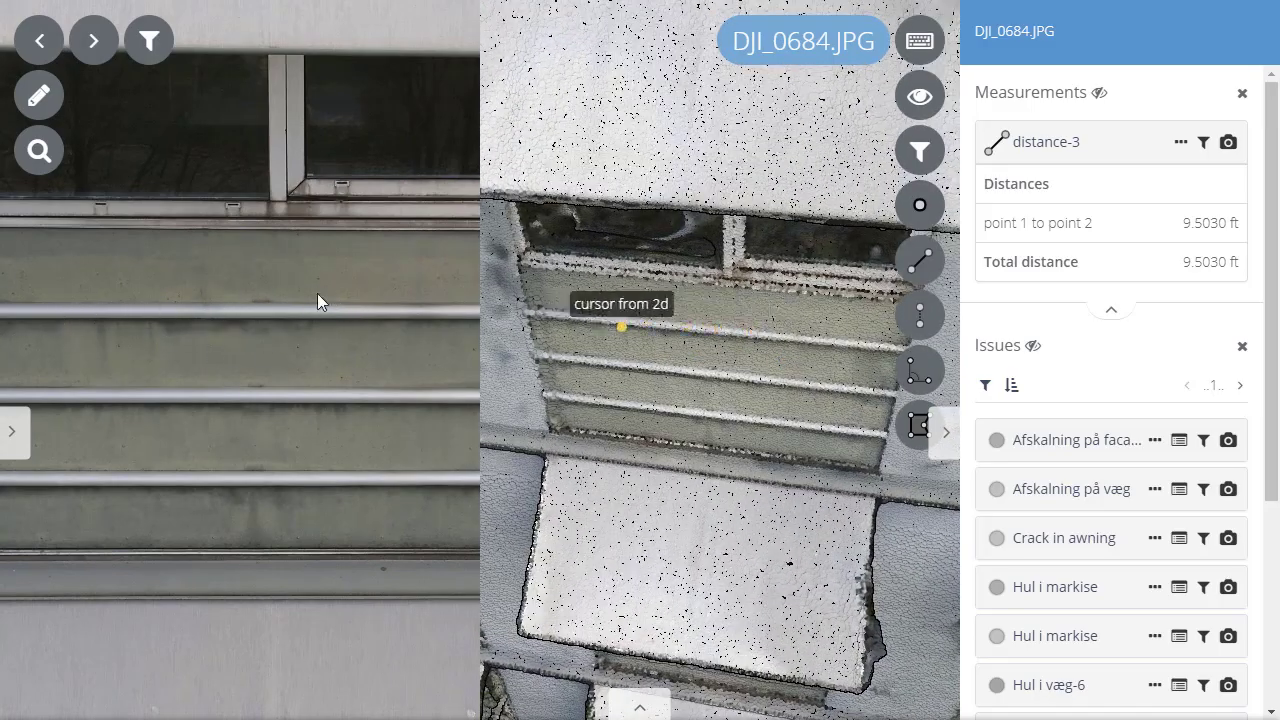
pyautogui.click(925, 278)
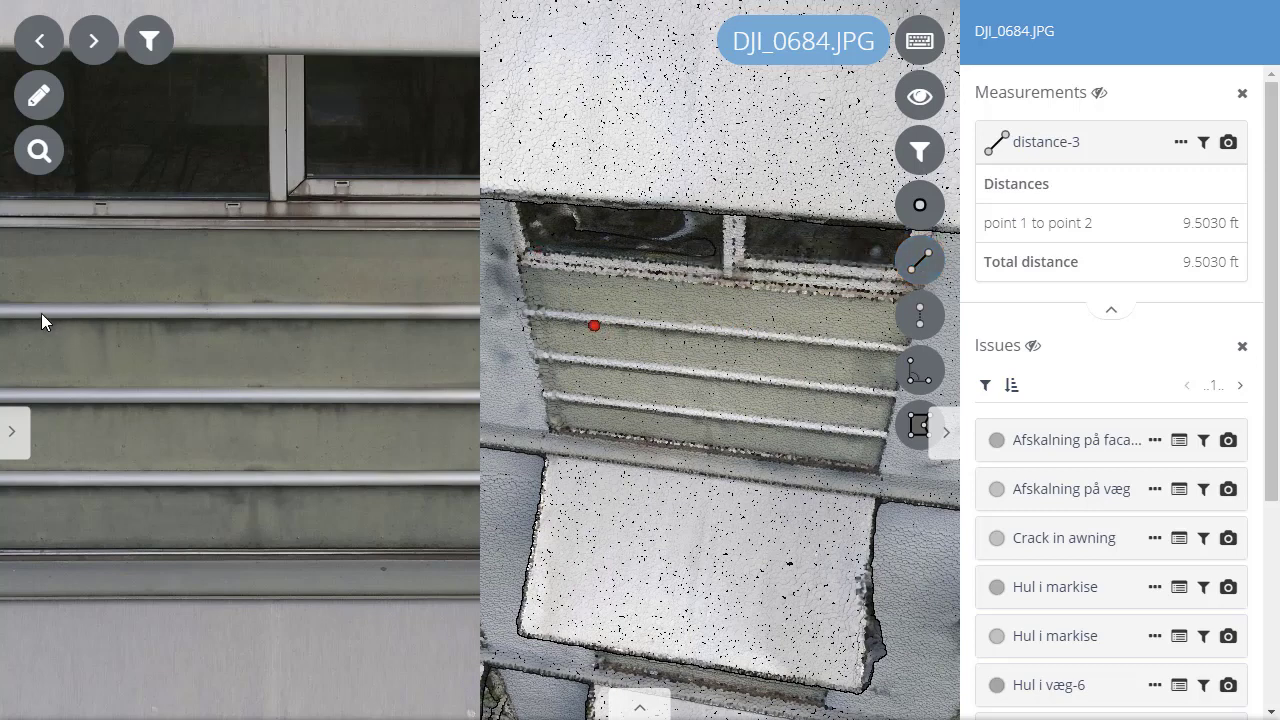
pyautogui.click(35, 299)
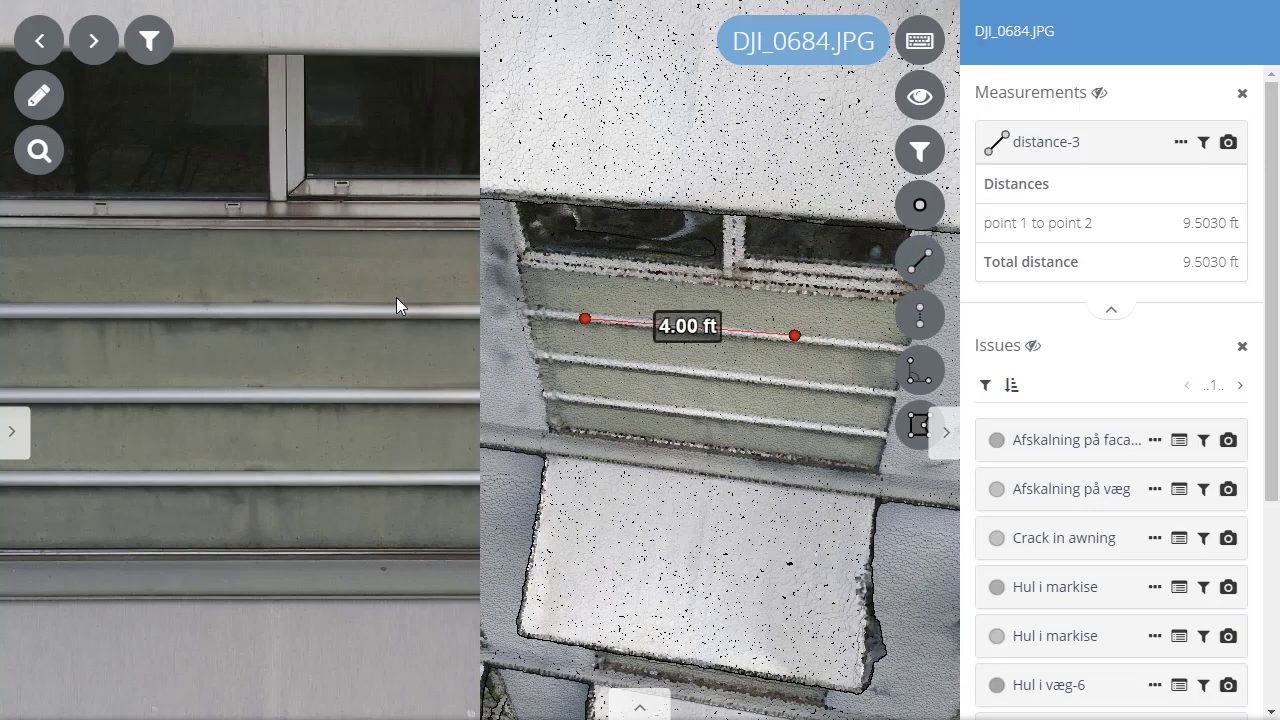
pyautogui.click(327, 358)
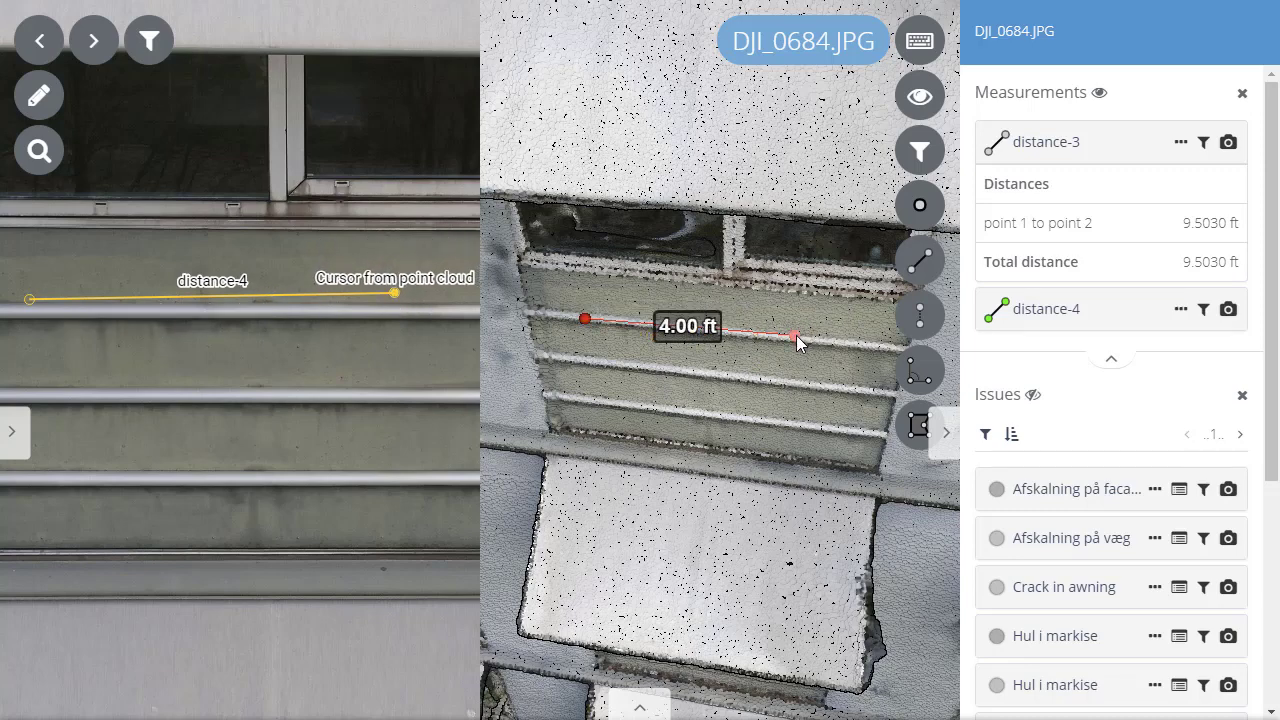
pyautogui.moveTo(796, 338)
pyautogui.mouseDown()
pyautogui.moveTo(759, 436)
pyautogui.moveTo(792, 346)
pyautogui.mouseUp()
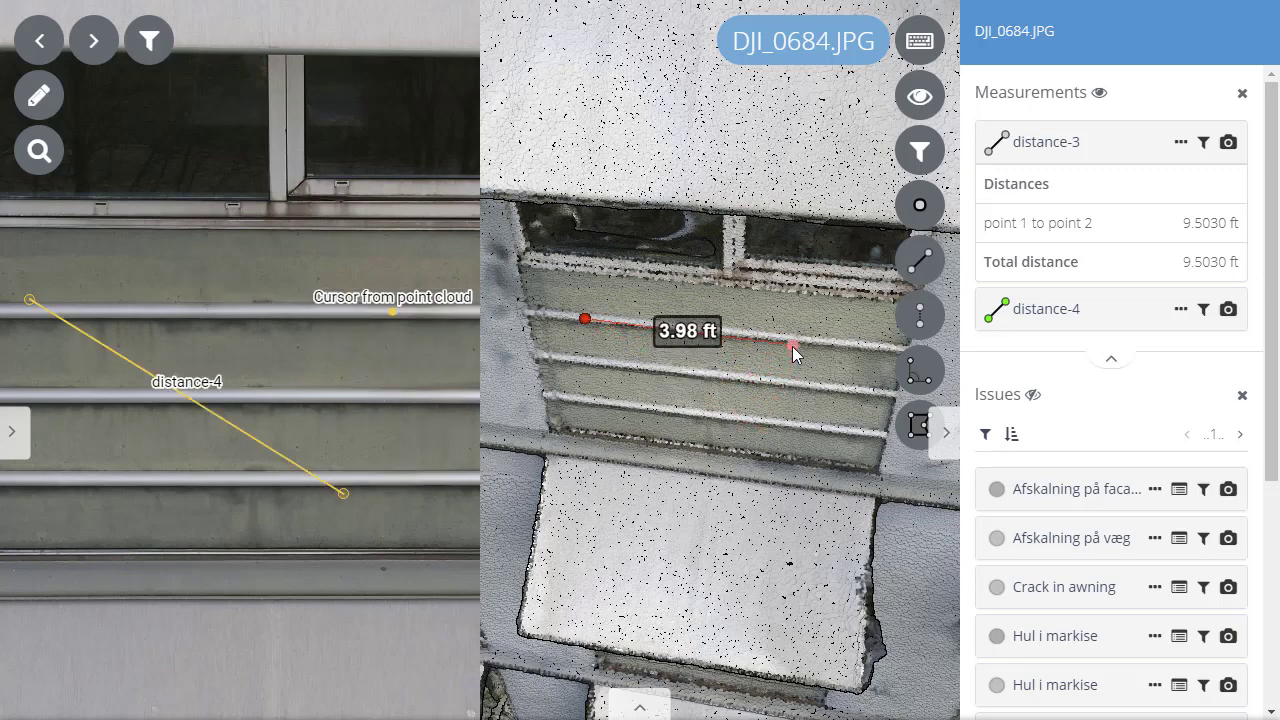